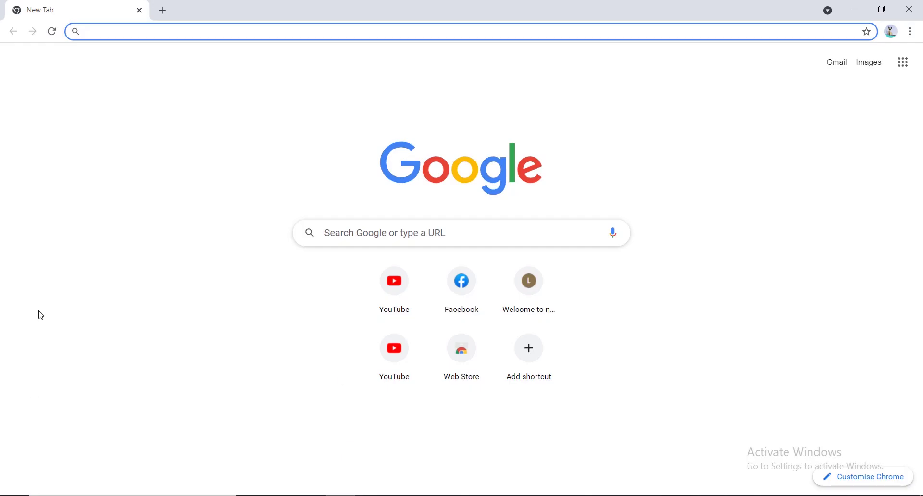
Step: Search Google for 'google chrome shortcut keys' and open the Chrome keyboard shortcuts support article
{"action": "left_click", "coordinate": [143, 32]}
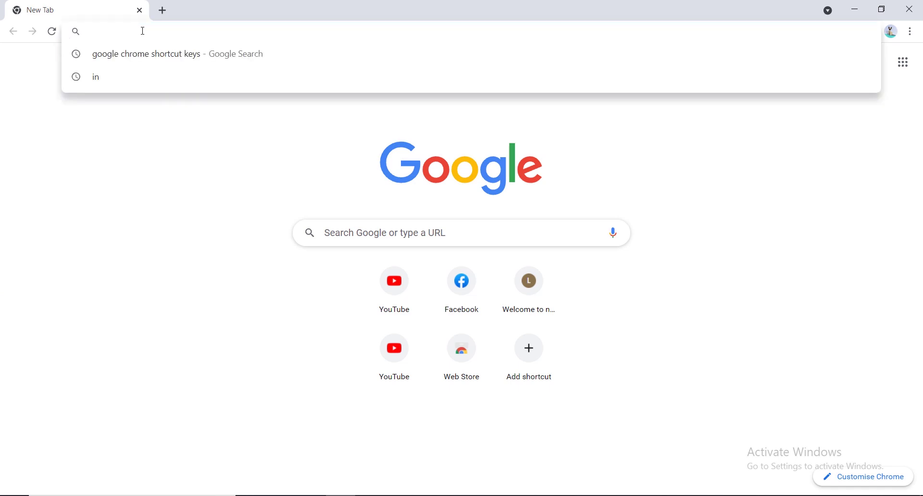
{"action": "type", "text": "goo"}
{"action": "left_click", "coordinate": [143, 31]}
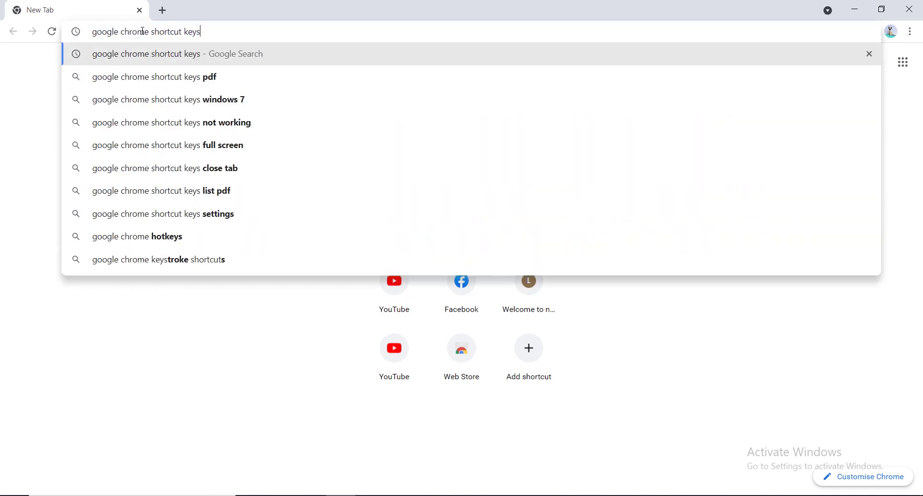
{"action": "key", "text": "Return"}
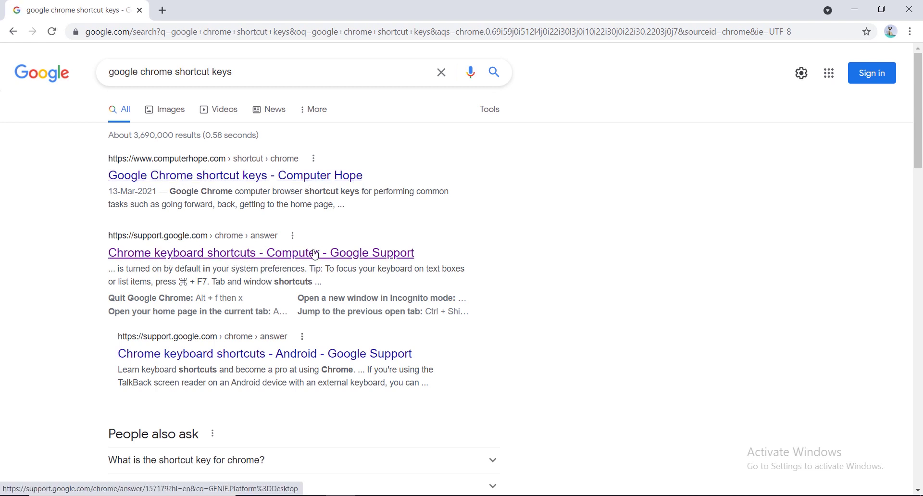
{"action": "left_click", "coordinate": [139, 255]}
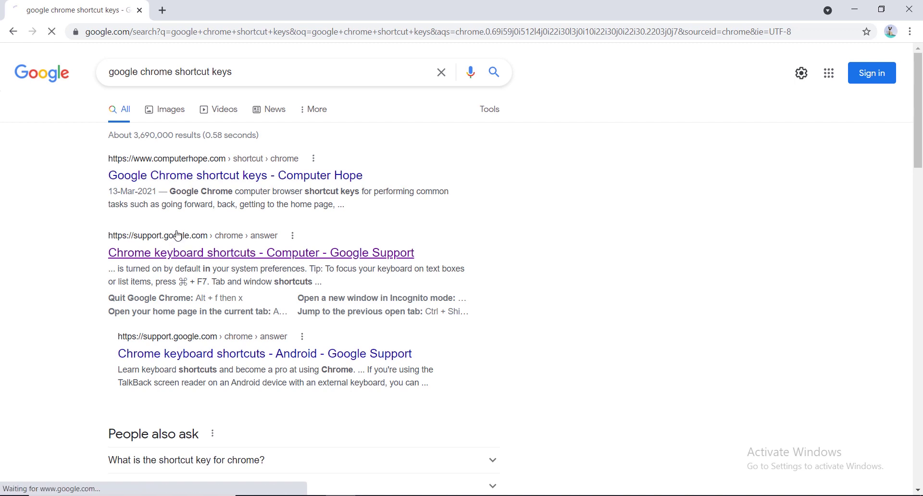
{"action": "scroll", "coordinate": [497, 231], "scroll_direction": "down", "scroll_amount": 2}
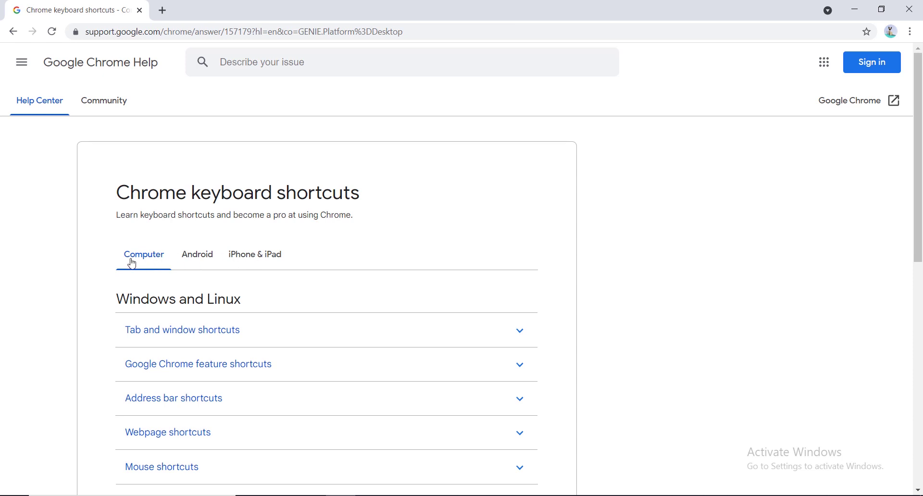
Step: Preview the Android and iPhone & iPad shortcut lists, then return to the Computer shortcuts
{"action": "left_click", "coordinate": [212, 259]}
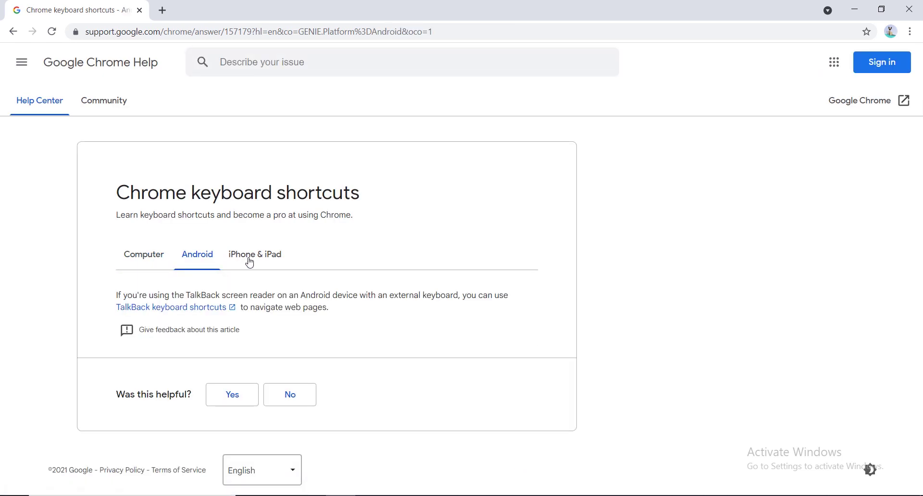
{"action": "left_click", "coordinate": [244, 260]}
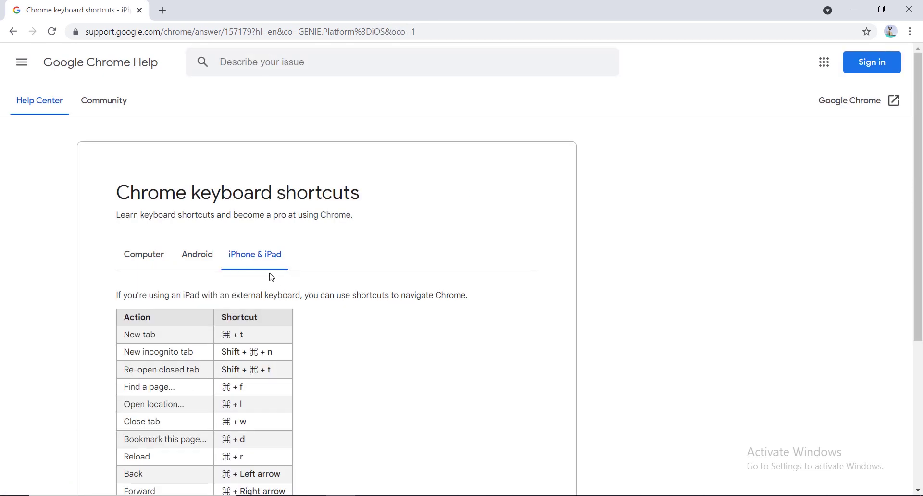
{"action": "left_click", "coordinate": [157, 260]}
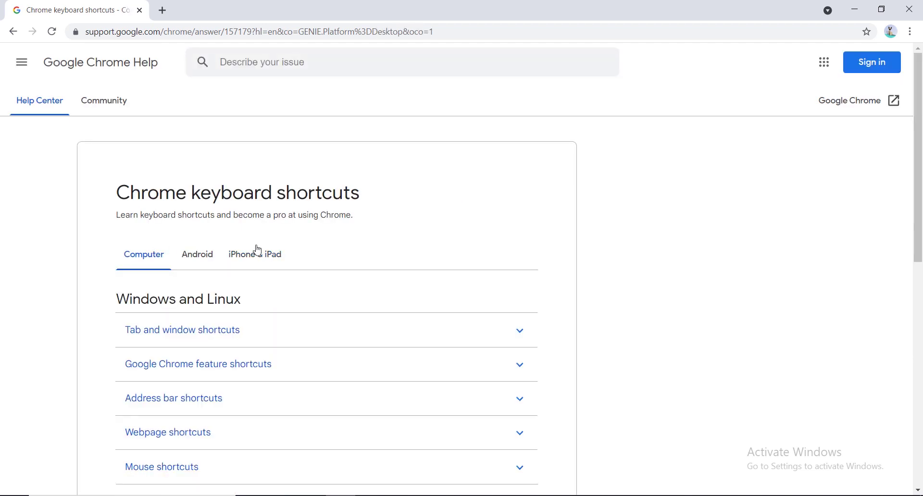
{"action": "scroll", "coordinate": [341, 259], "scroll_direction": "down", "scroll_amount": 1}
{"action": "scroll", "coordinate": [341, 260], "scroll_direction": "down", "scroll_amount": 1}
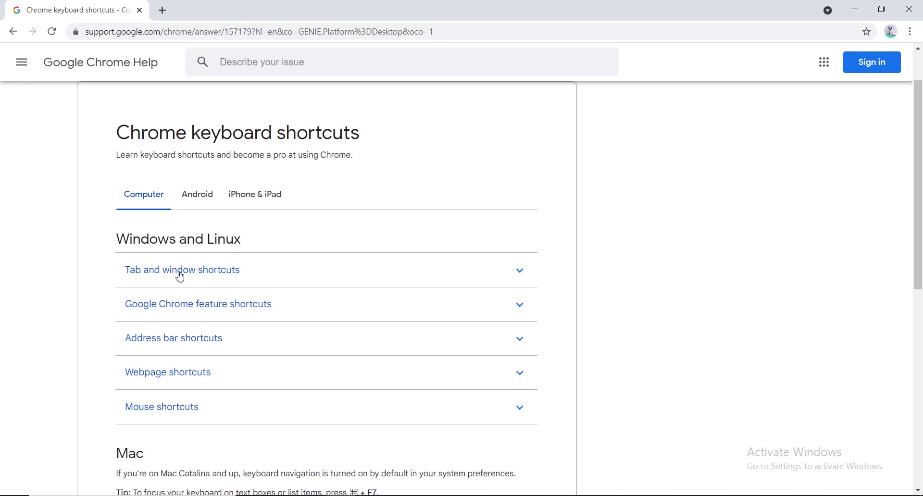
Step: Expand the Tab and window shortcuts section and zoom the page to 125%
{"action": "left_click", "coordinate": [219, 268]}
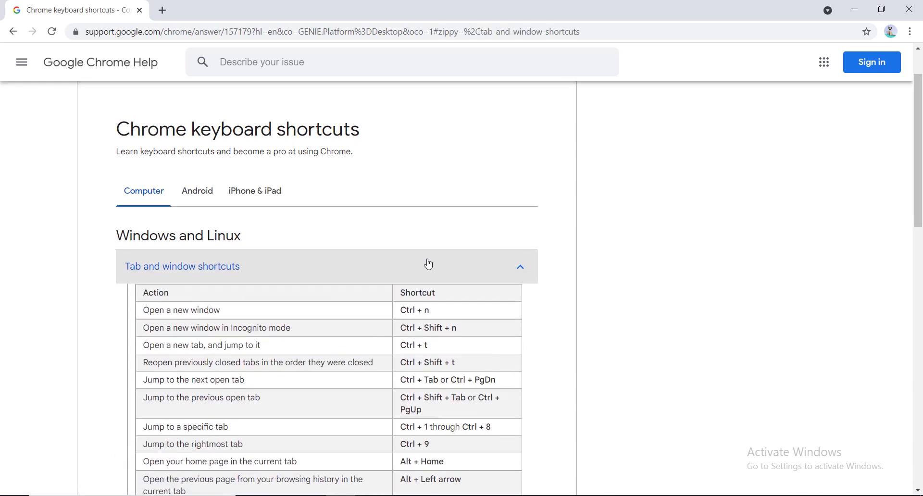
{"action": "scroll", "coordinate": [433, 263], "scroll_direction": "down", "scroll_amount": 3}
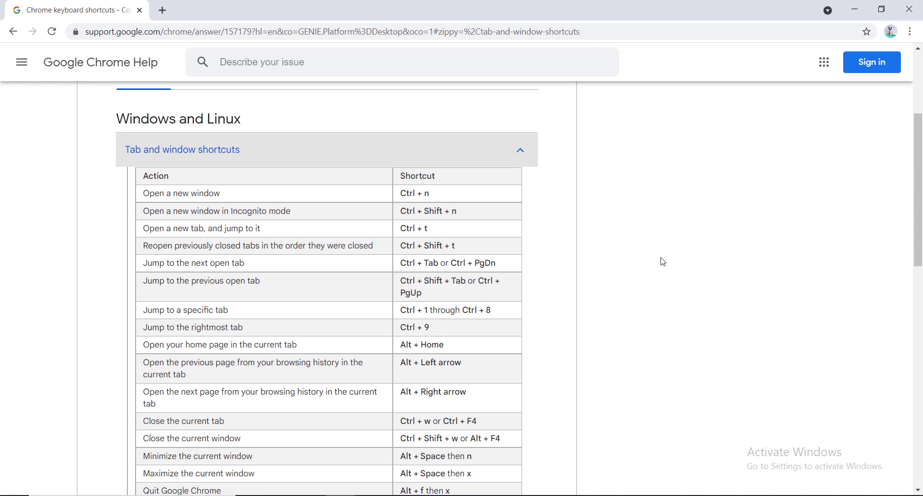
{"action": "scroll", "coordinate": [436, 340], "scroll_direction": "down", "scroll_amount": 1}
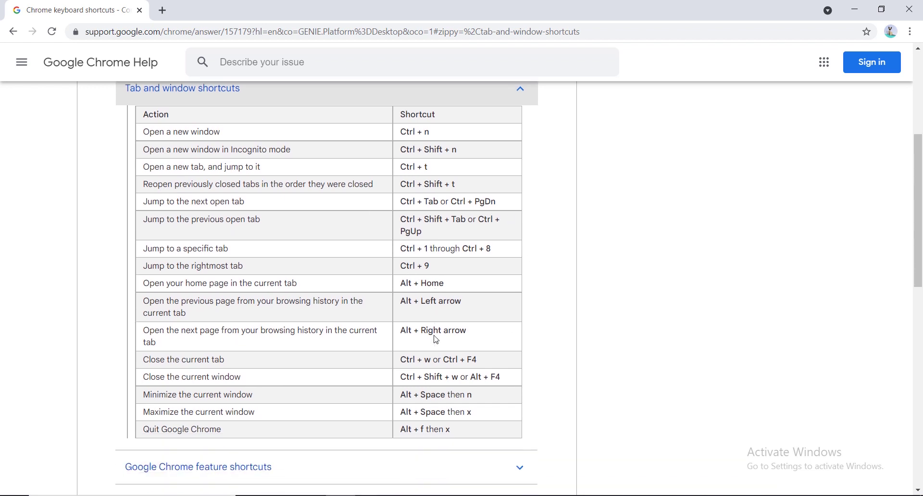
{"action": "scroll", "coordinate": [436, 340], "scroll_direction": "down", "scroll_amount": 1}
{"action": "scroll", "coordinate": [445, 308], "scroll_direction": "up", "scroll_amount": 2}
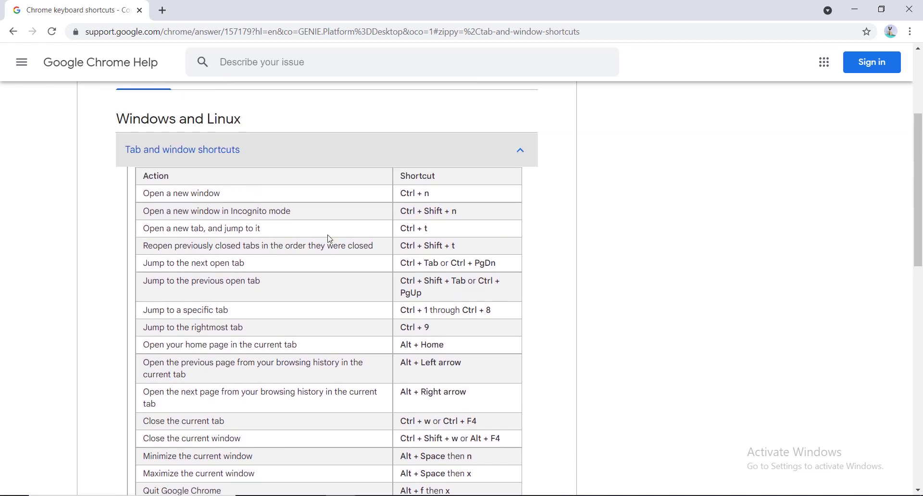
{"action": "key", "text": "ctrl+plus"}
{"action": "key", "text": "ctrl+plus"}
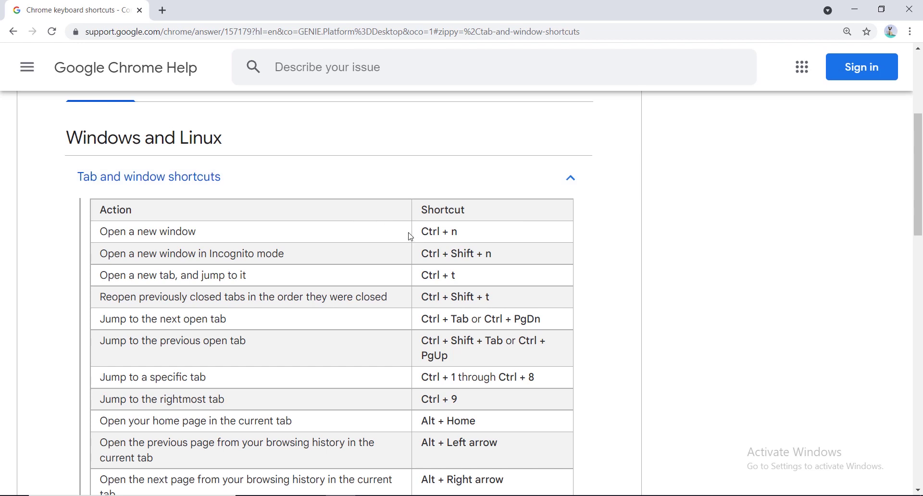
{"action": "key", "text": "ctrl+n"}
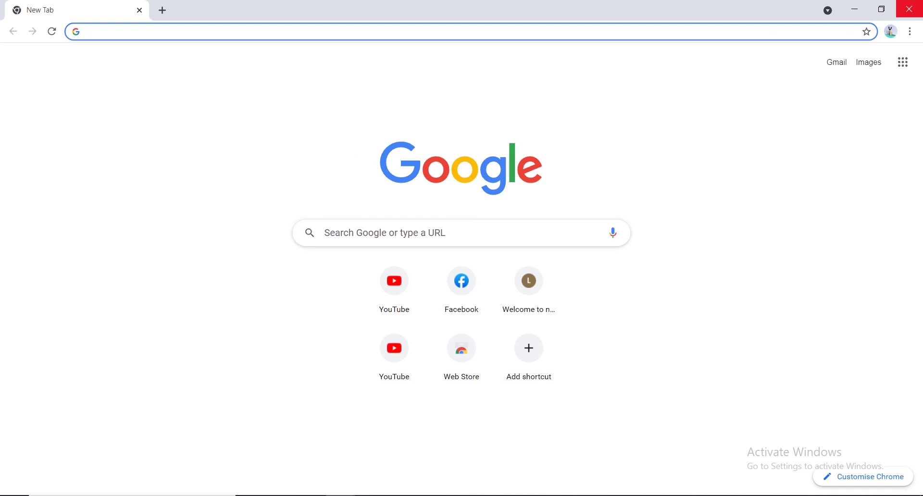
{"action": "left_click", "coordinate": [919, 4]}
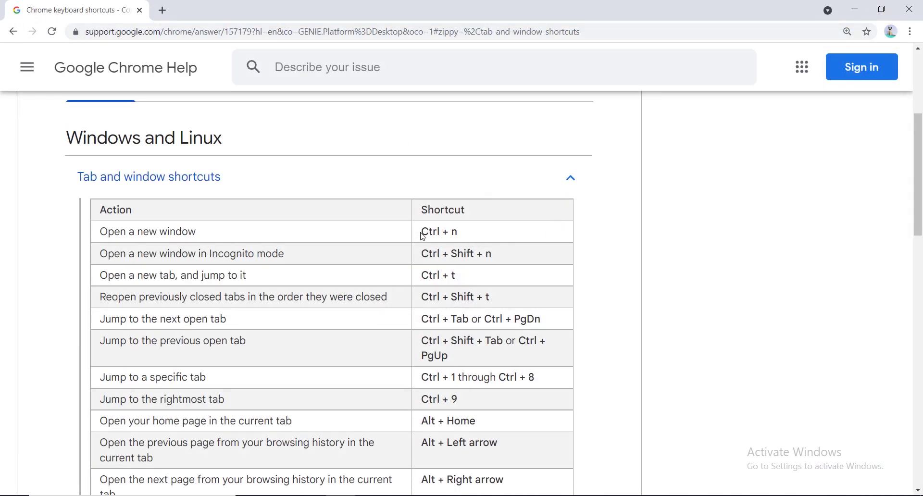
{"action": "right_click", "coordinate": [340, 495]}
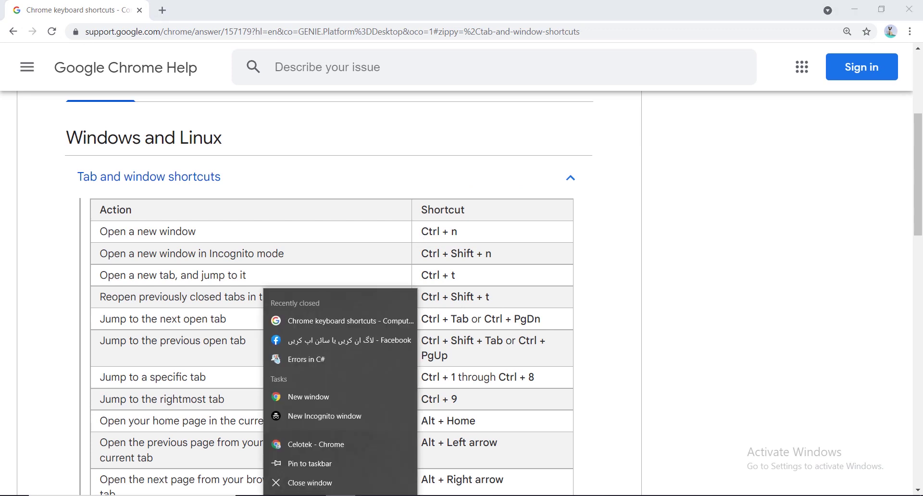
{"action": "right_click", "coordinate": [341, 495]}
{"action": "right_click", "coordinate": [341, 495]}
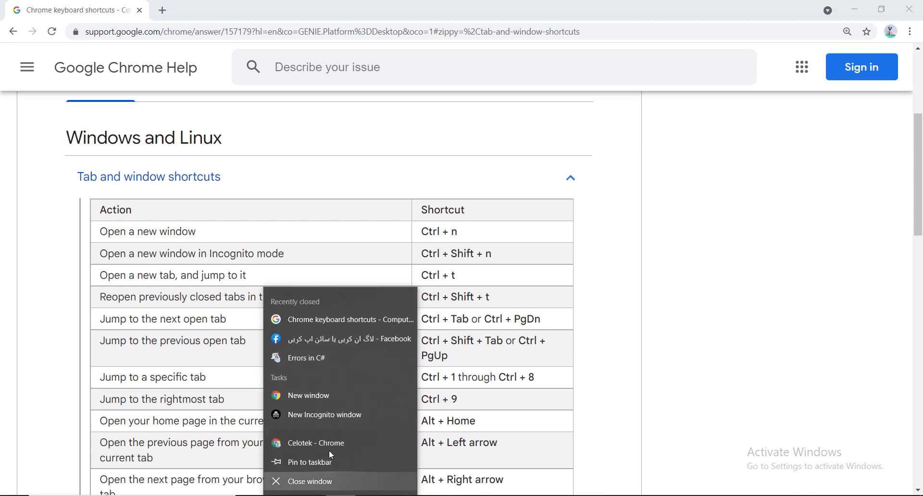
{"action": "left_click", "coordinate": [298, 400]}
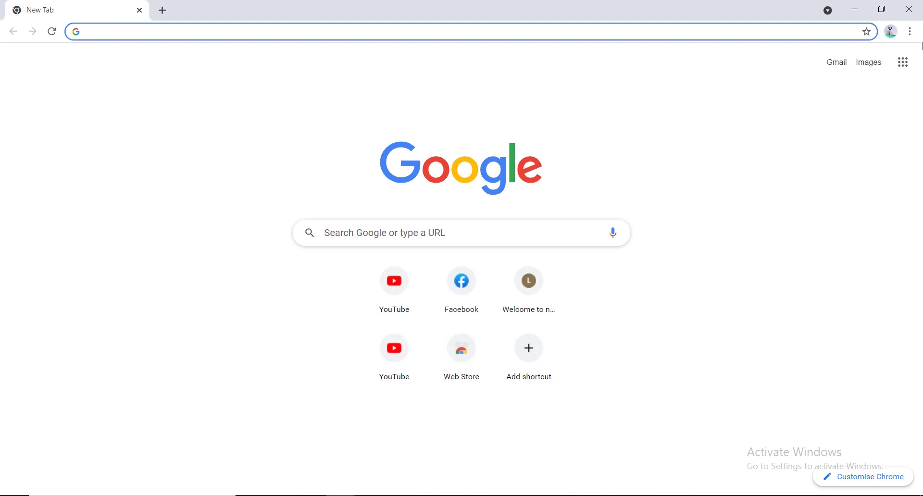
{"action": "left_click", "coordinate": [909, 8]}
{"action": "scroll", "coordinate": [171, 194], "scroll_direction": "down", "scroll_amount": 1}
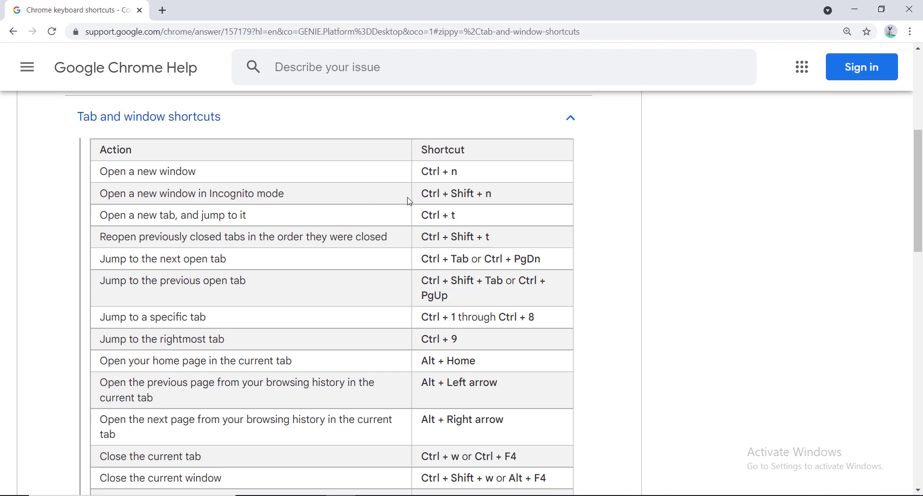
{"action": "left_click_drag", "start_coordinate": [435, 194], "coordinate": [501, 194]}
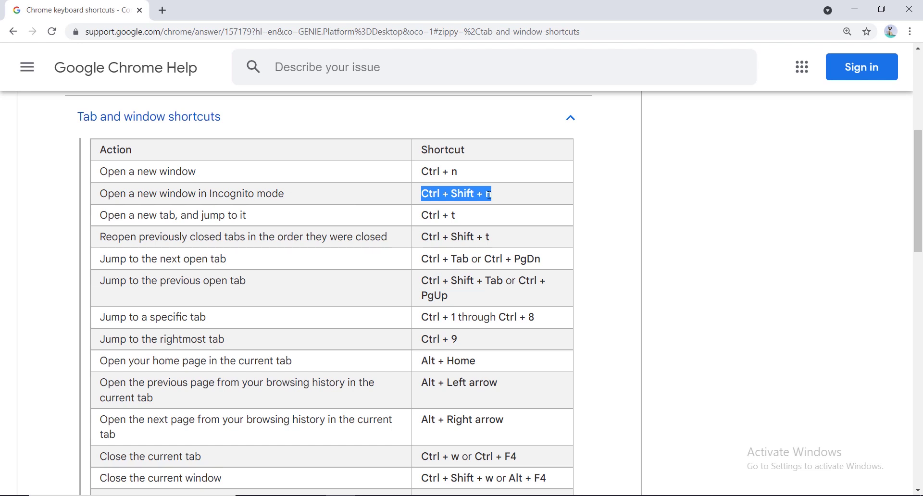
{"action": "key", "text": "ctrl+shift+n"}
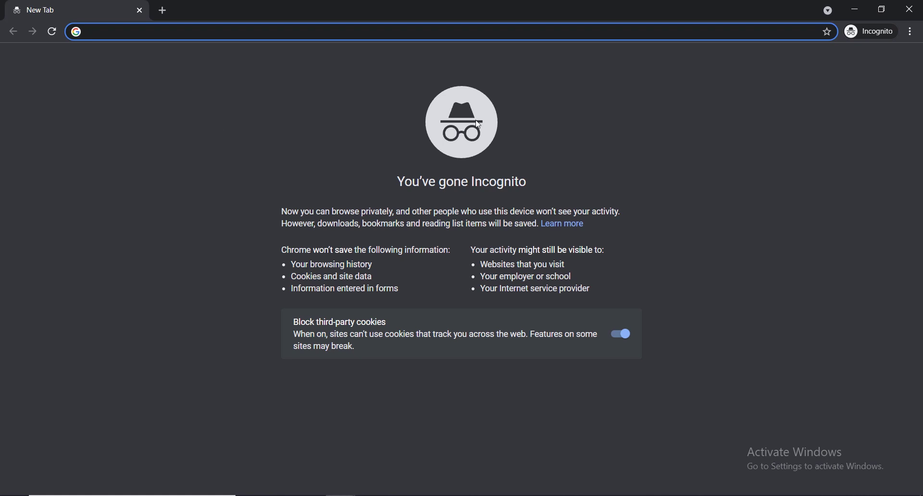
{"action": "left_click", "coordinate": [915, 5]}
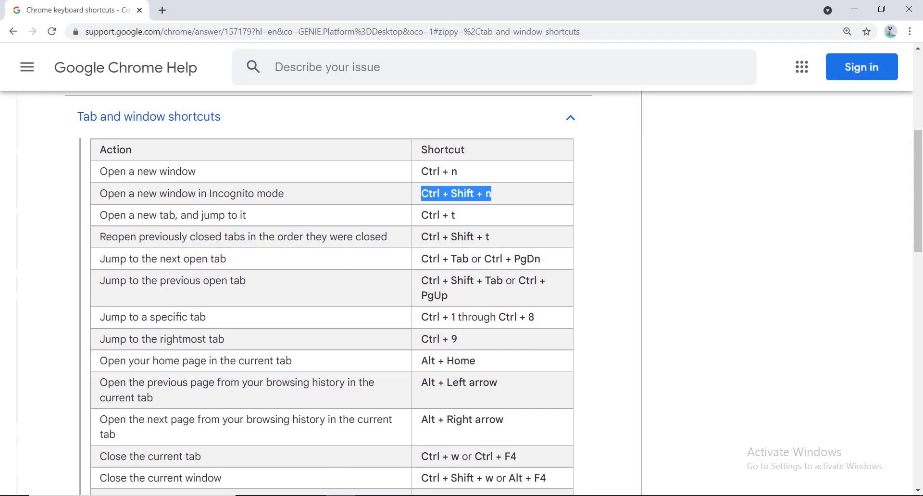
{"action": "right_click", "coordinate": [341, 495]}
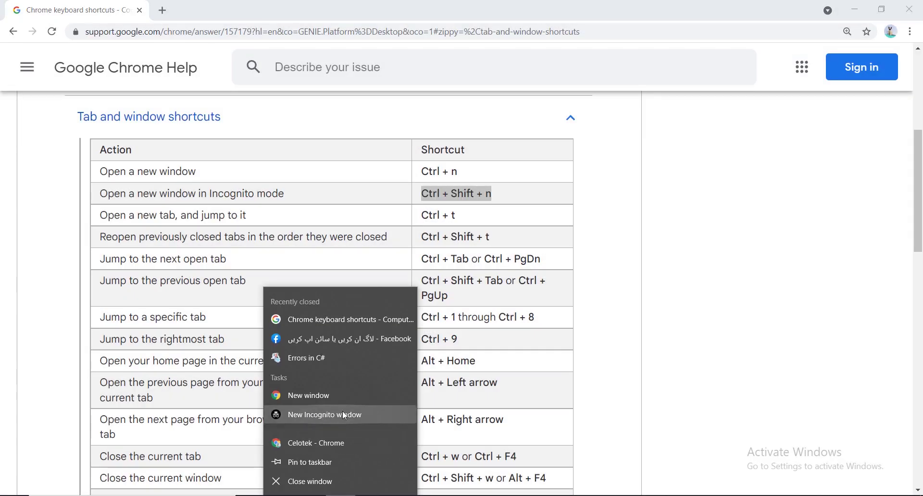
{"action": "left_click", "coordinate": [702, 214]}
{"action": "scroll", "coordinate": [557, 202], "scroll_direction": "down", "scroll_amount": 1}
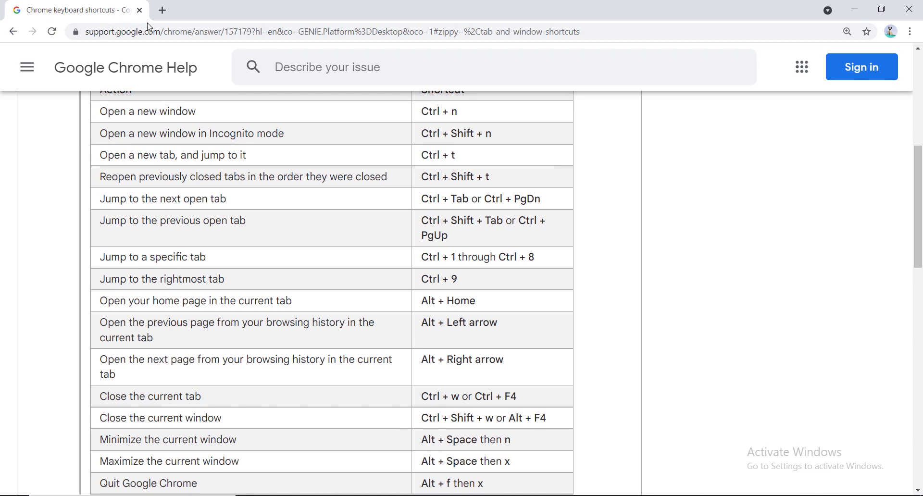
Step: Open and close a new tab twice, the second time with the Ctrl+T shortcut
{"action": "left_click", "coordinate": [164, 11]}
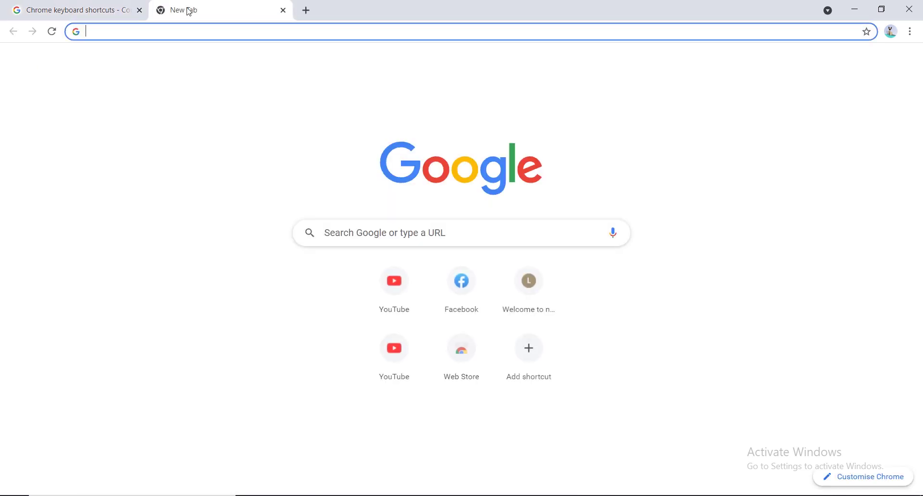
{"action": "left_click", "coordinate": [284, 11]}
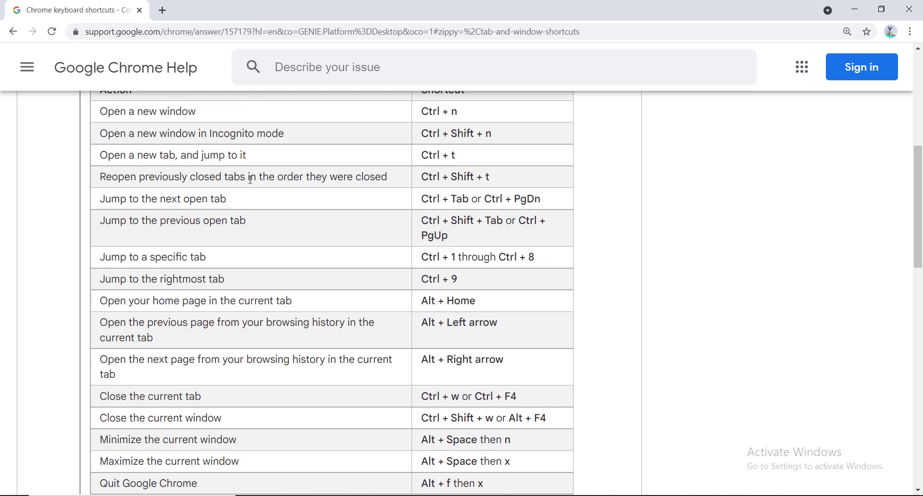
{"action": "double_click", "coordinate": [450, 155]}
{"action": "key", "text": "ctrl+t"}
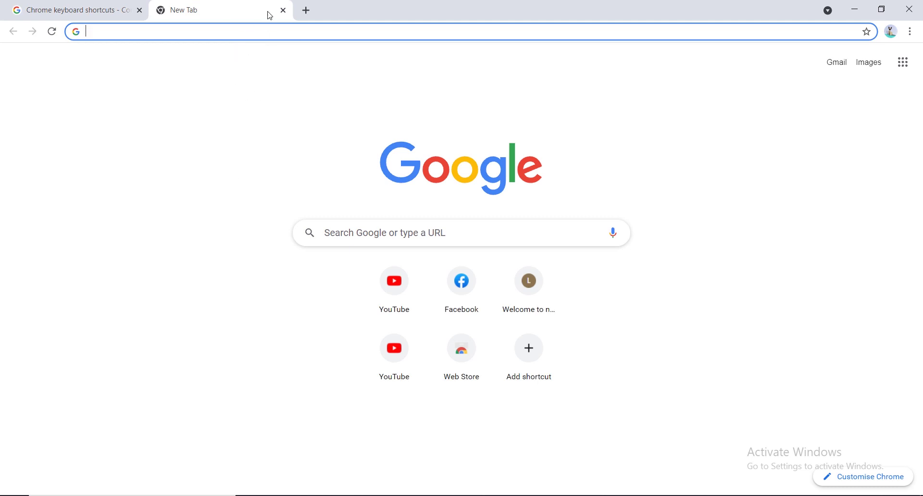
{"action": "left_click", "coordinate": [284, 10]}
{"action": "scroll", "coordinate": [454, 161], "scroll_direction": "down", "scroll_amount": 1}
{"action": "scroll", "coordinate": [454, 161], "scroll_direction": "down", "scroll_amount": 1}
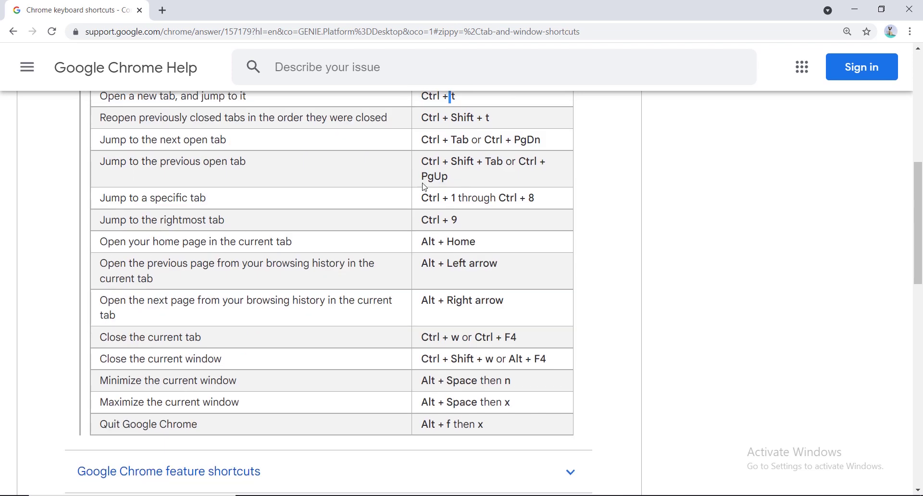
{"action": "scroll", "coordinate": [423, 199], "scroll_direction": "up", "scroll_amount": 1}
{"action": "scroll", "coordinate": [579, 195], "scroll_direction": "up", "scroll_amount": 1, "text": "ctrl"}
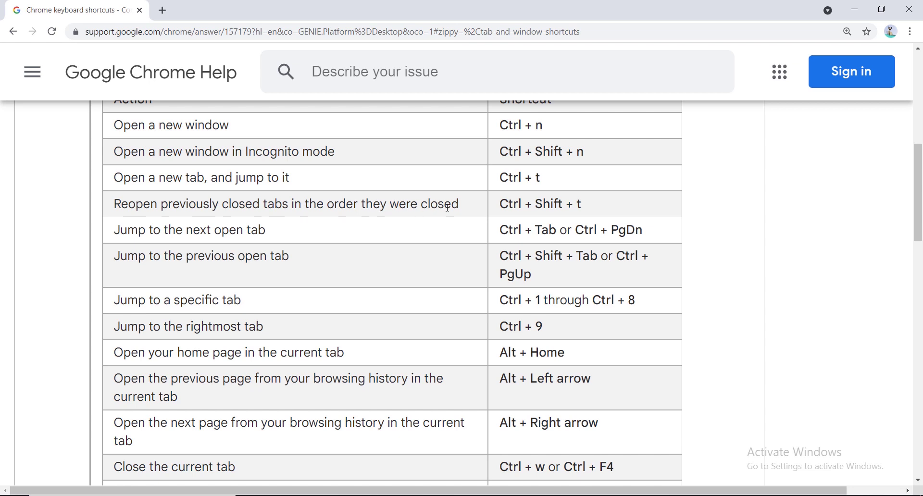
Step: Open YouTube in a new tab, then close that tab with Ctrl+W
{"action": "left_click_drag", "start_coordinate": [583, 206], "coordinate": [500, 205]}
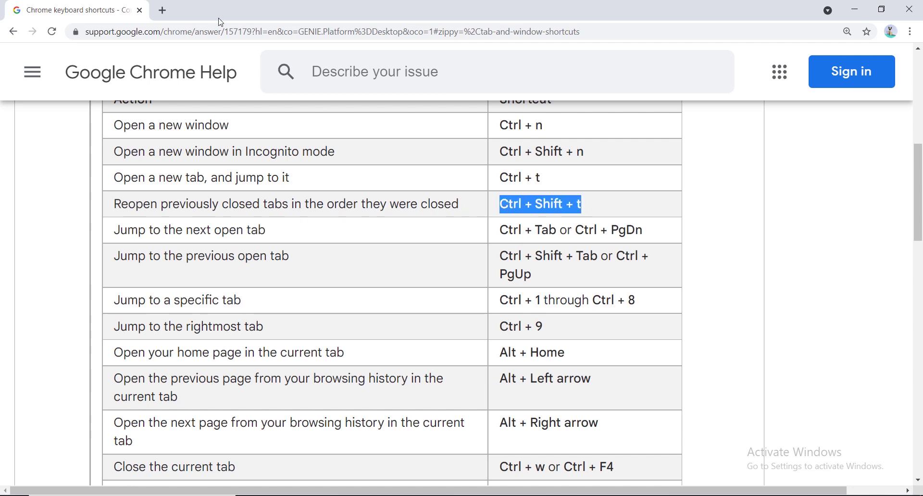
{"action": "left_click", "coordinate": [164, 12]}
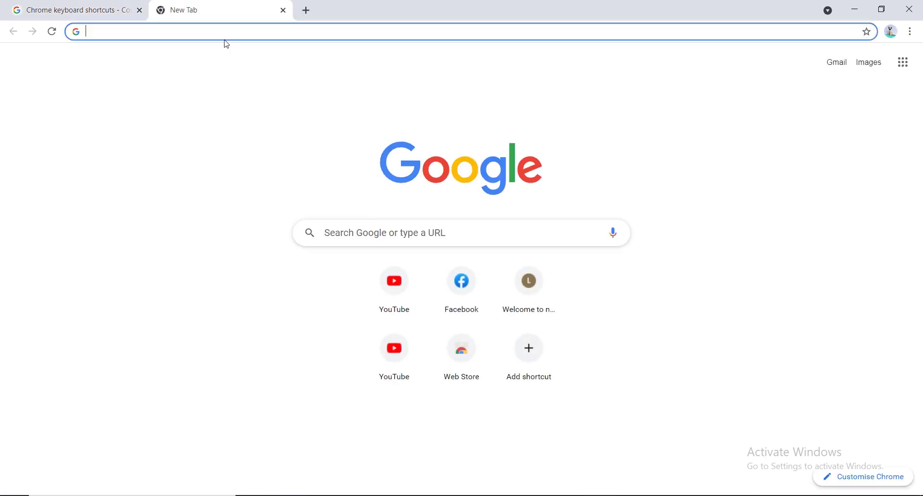
{"action": "type", "text": "yo"}
{"action": "key", "text": "Return"}
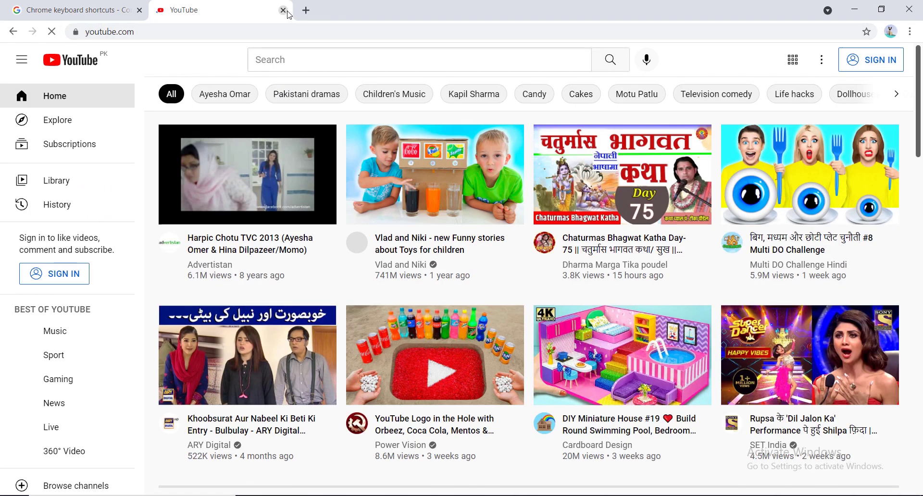
{"action": "key", "text": "ctrl+w"}
Step: Reopen the closed YouTube tab with Ctrl+Shift+T, then close it again
{"action": "left_click", "coordinate": [377, 206]}
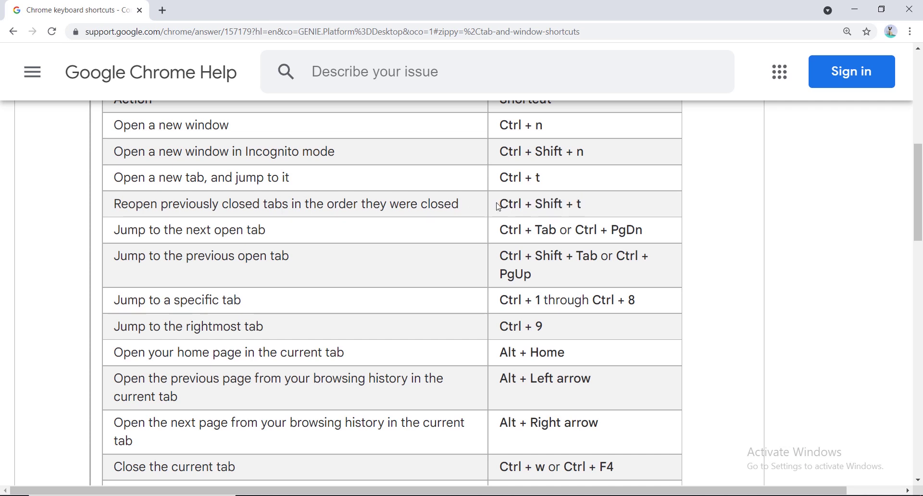
{"action": "left_click_drag", "start_coordinate": [507, 205], "coordinate": [591, 205]}
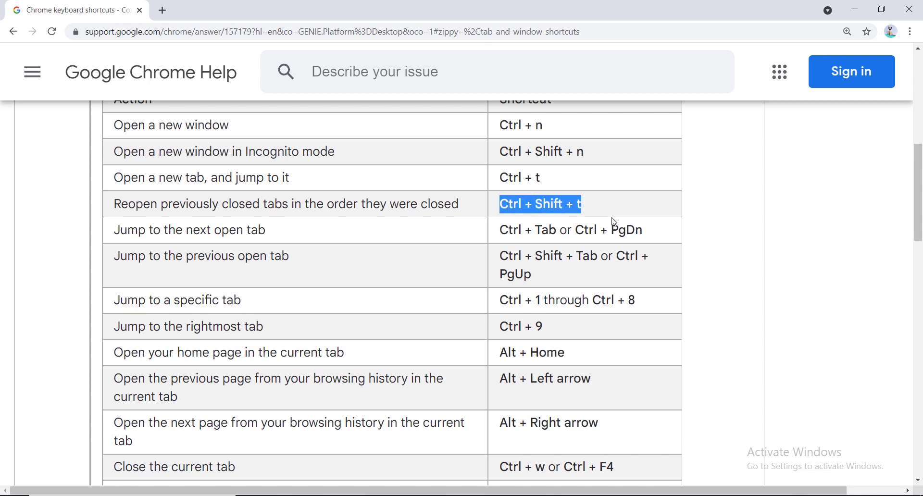
{"action": "key", "text": "ctrl+shift+t"}
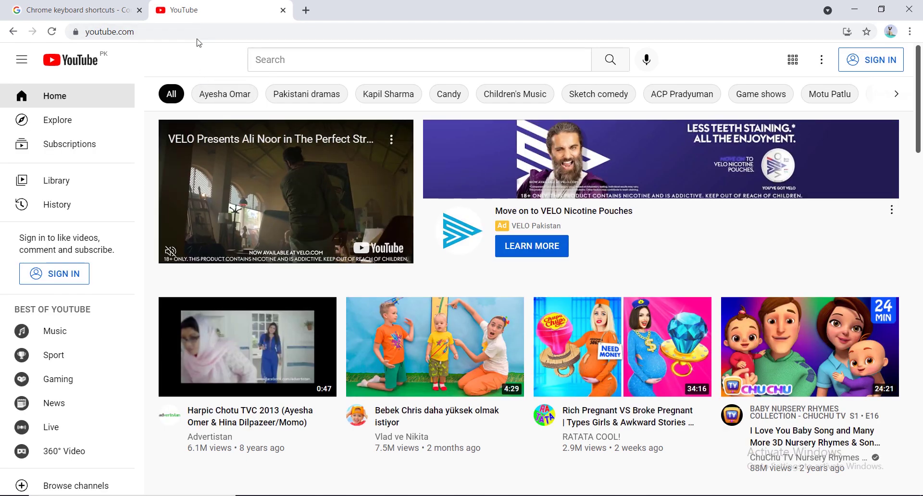
{"action": "left_click", "coordinate": [283, 10]}
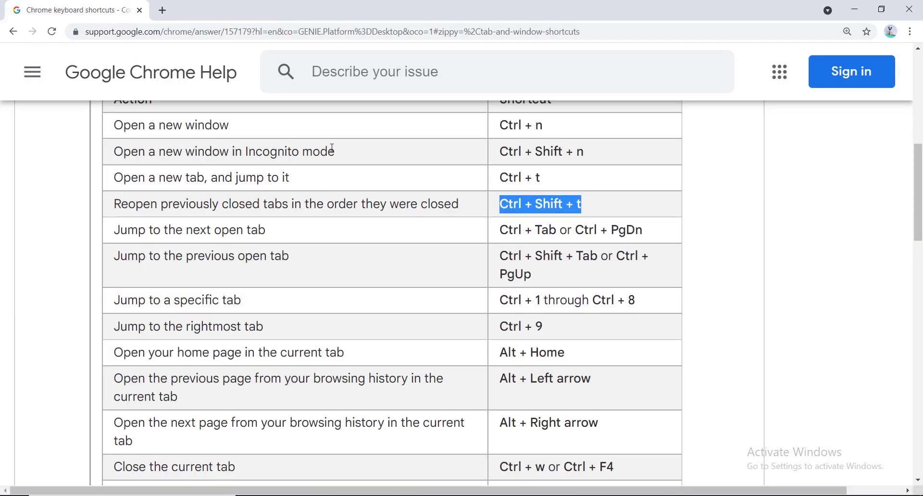
{"action": "scroll", "coordinate": [293, 149], "scroll_direction": "down", "scroll_amount": 1}
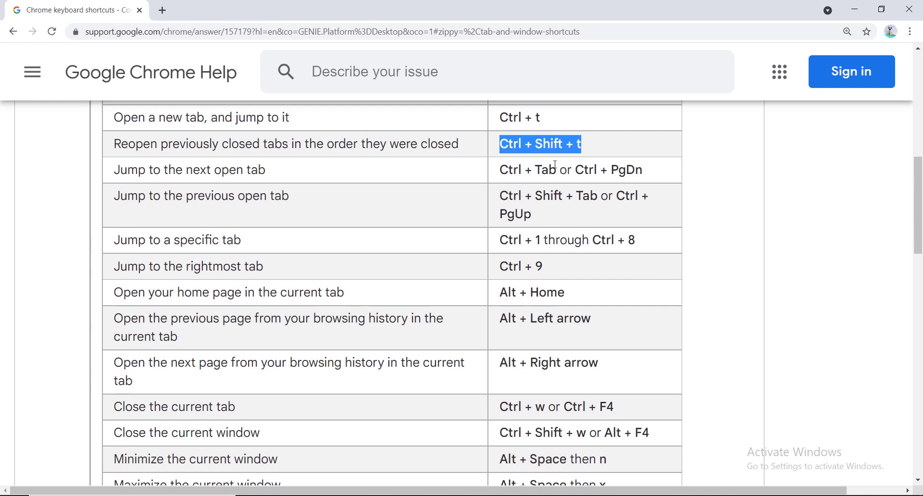
Step: Load youtube.com in a new tab, then open another blank new tab
{"action": "left_click", "coordinate": [165, 165]}
{"action": "left_click_drag", "start_coordinate": [125, 169], "coordinate": [265, 172]}
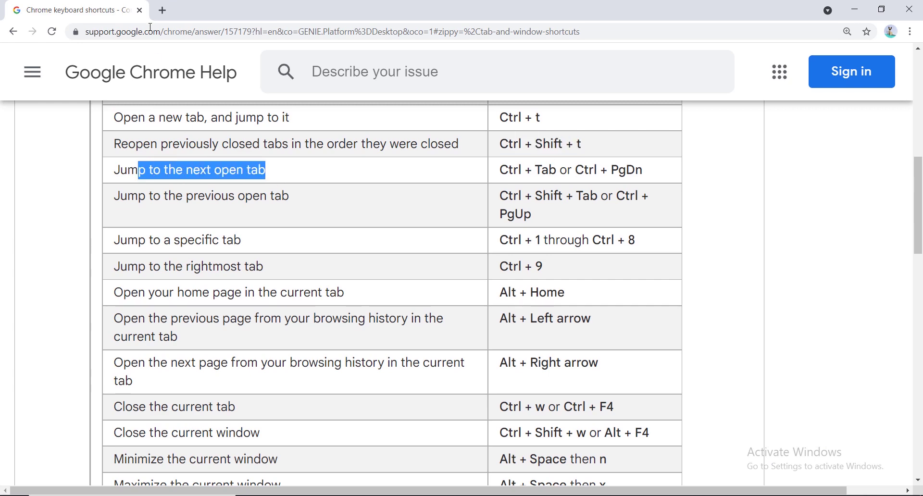
{"action": "left_click", "coordinate": [162, 10]}
{"action": "type", "text": "youtube.com"}
{"action": "key", "text": "Return"}
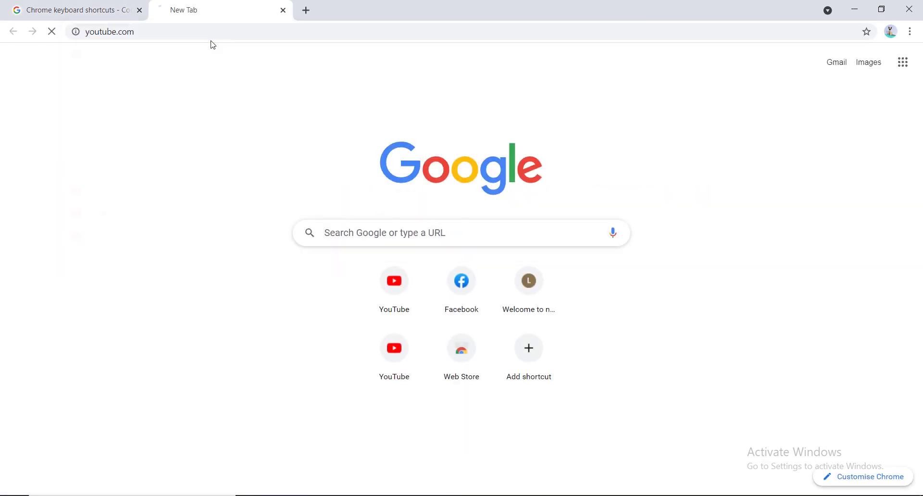
{"action": "key", "text": "ctrl+t"}
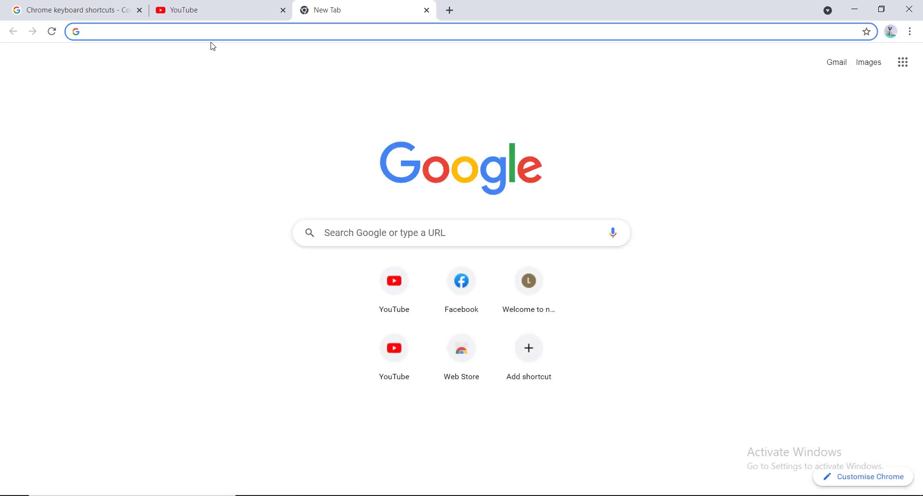
Step: Cycle forward through the three tabs with Ctrl+Tab and back with Ctrl+Shift+Tab
{"action": "left_click", "coordinate": [115, 5]}
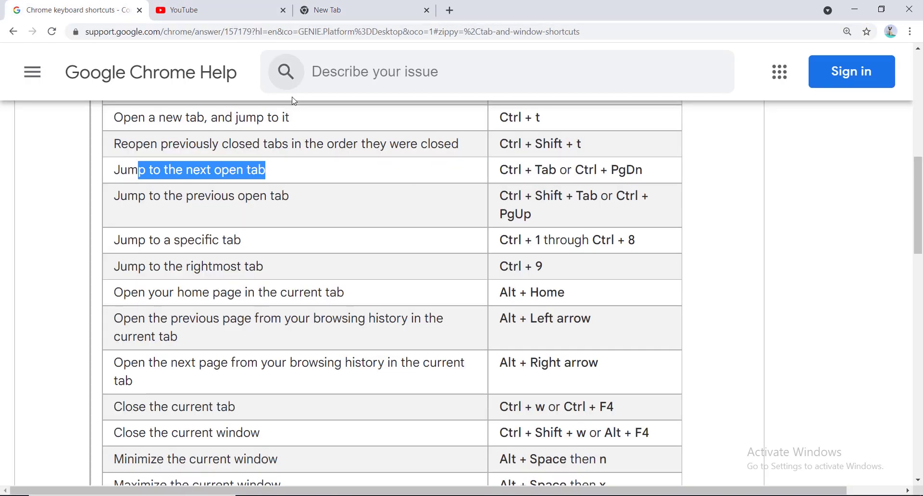
{"action": "left_click", "coordinate": [546, 165]}
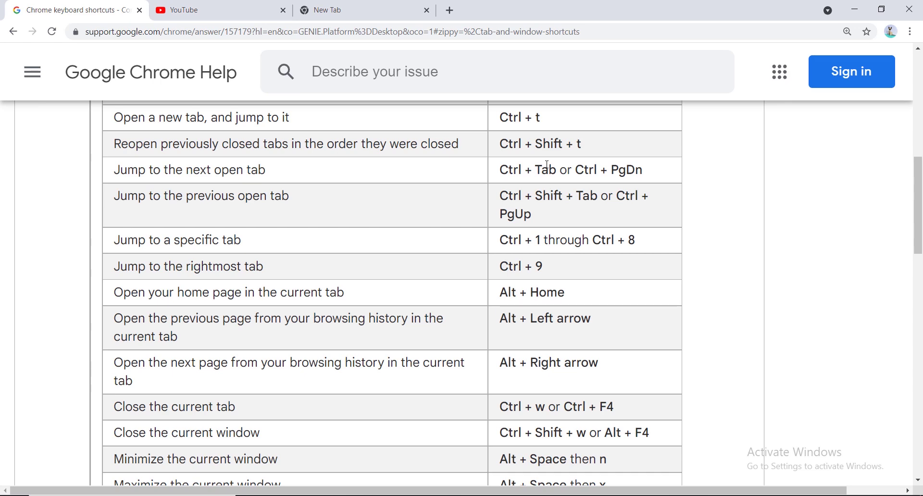
{"action": "key", "text": "ctrl+Tab"}
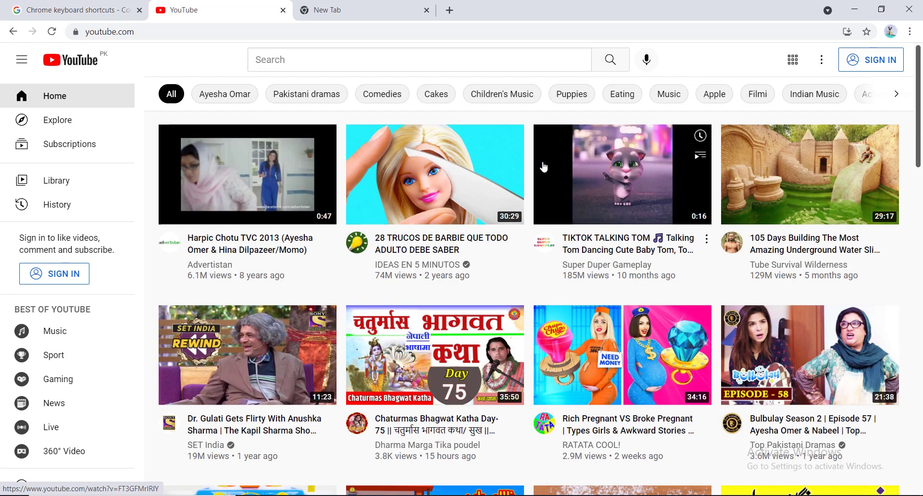
{"action": "key", "text": "ctrl+Tab"}
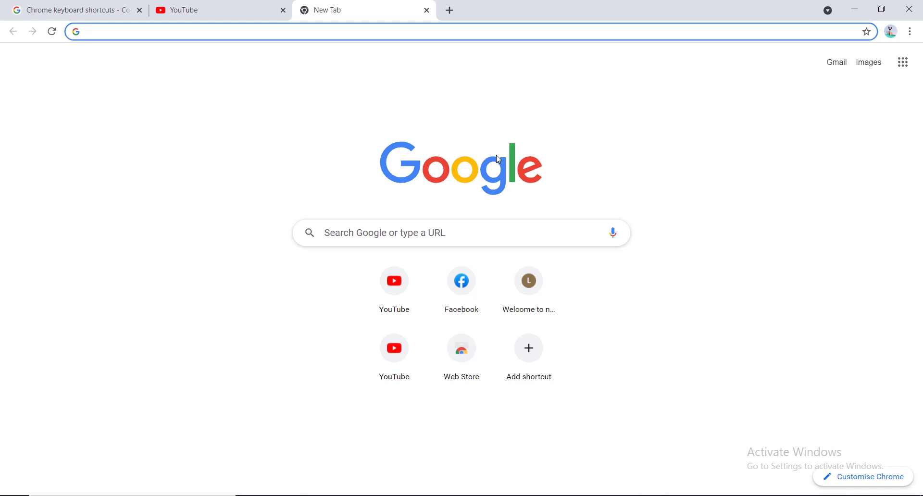
{"action": "key", "text": "ctrl+Tab"}
{"action": "scroll", "coordinate": [433, 188], "scroll_direction": "down", "scroll_amount": 1}
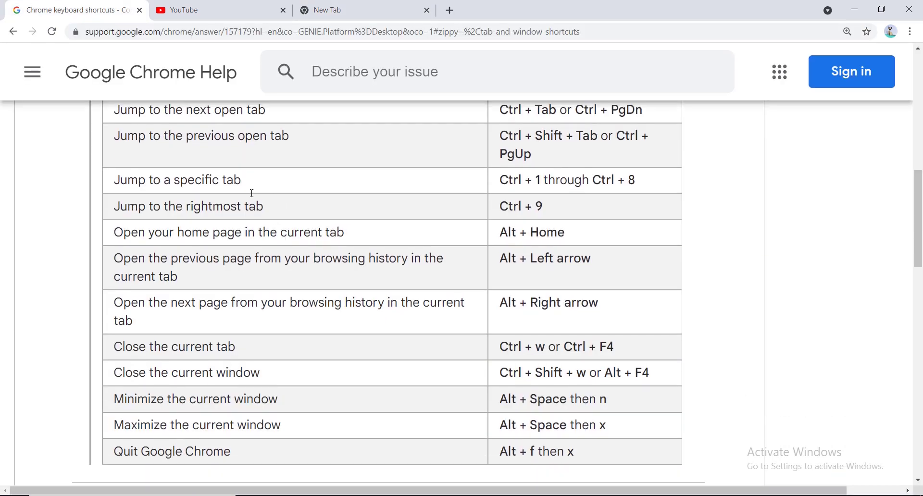
{"action": "scroll", "coordinate": [436, 189], "scroll_direction": "up", "scroll_amount": 1}
{"action": "key", "text": "ctrl+Tab"}
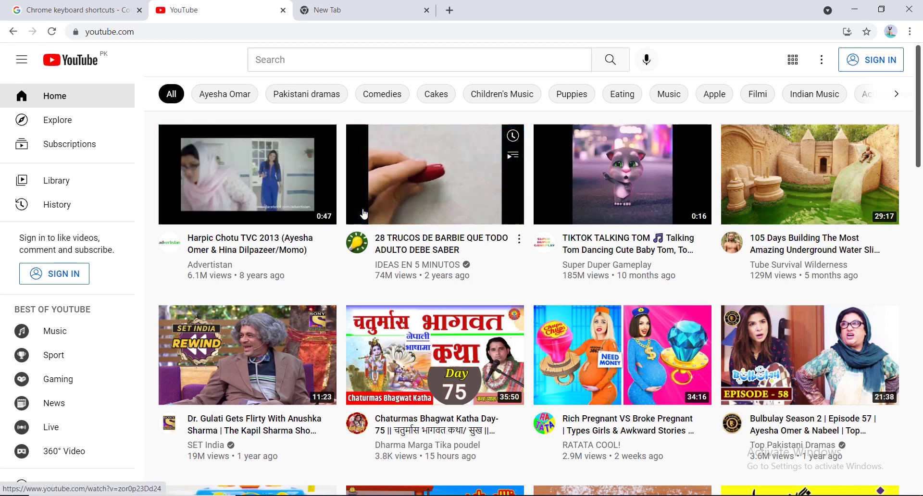
{"action": "key", "text": "ctrl+shift+Tab"}
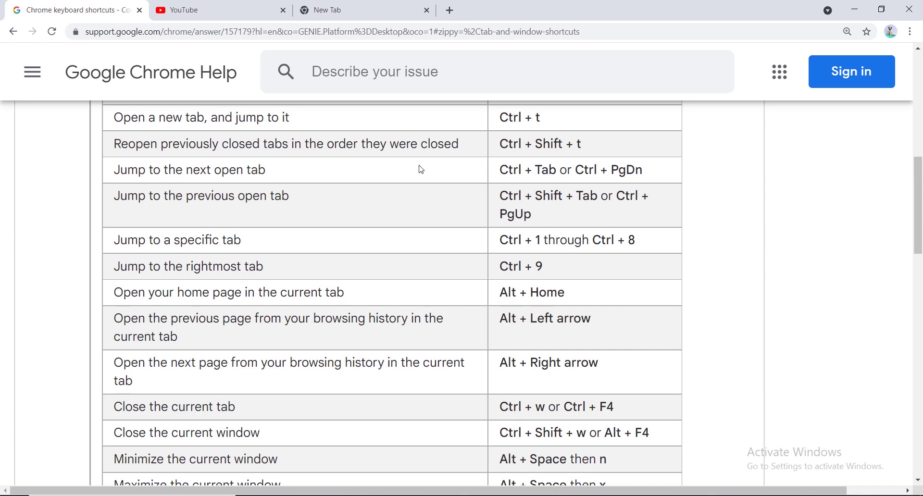
{"action": "scroll", "coordinate": [478, 168], "scroll_direction": "down", "scroll_amount": 1}
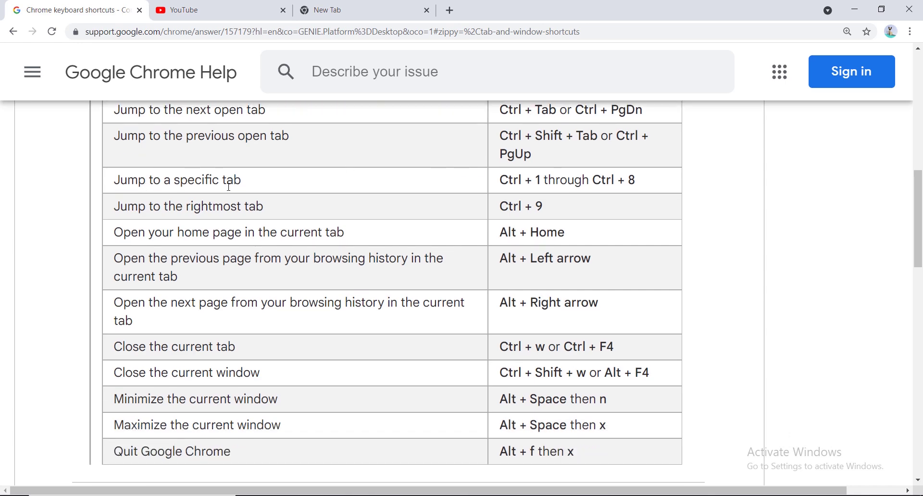
Step: In the blank third tab, search 'microsoft' and open Microsoft's official home page
{"action": "triple_click", "coordinate": [218, 181]}
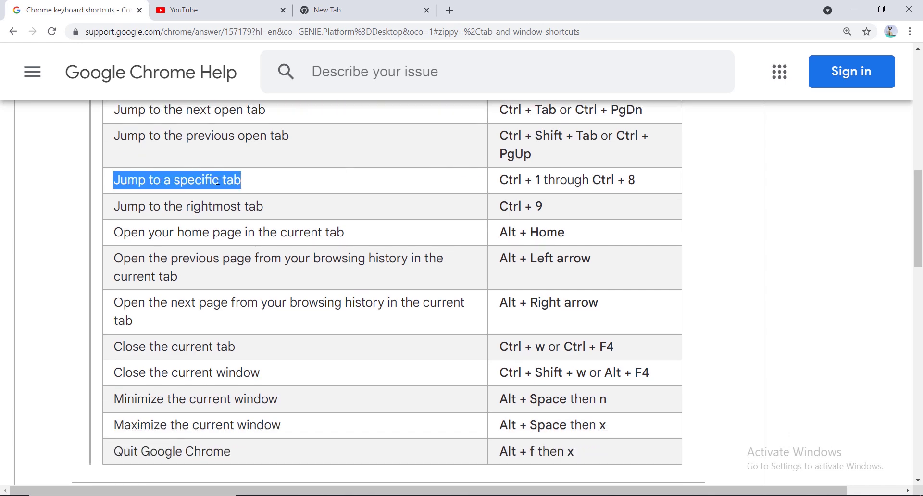
{"action": "left_click", "coordinate": [282, 4]}
{"action": "left_click", "coordinate": [339, 5]}
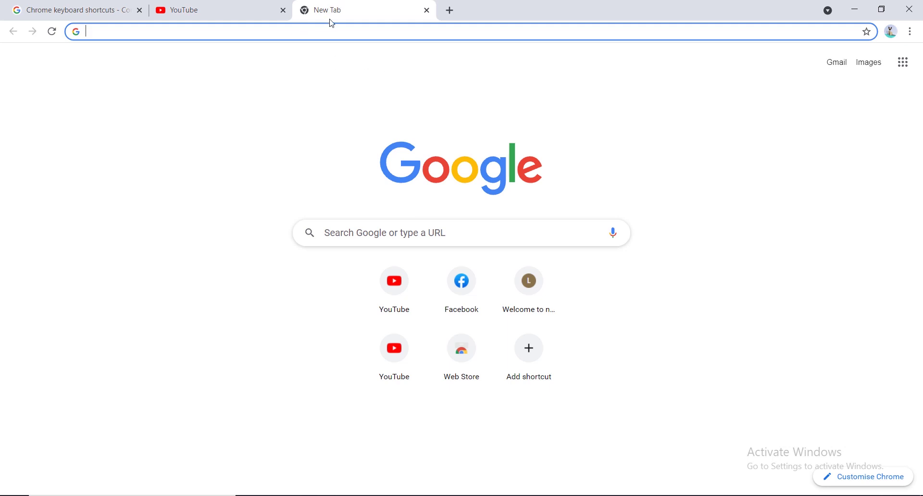
{"action": "left_click", "coordinate": [137, 36]}
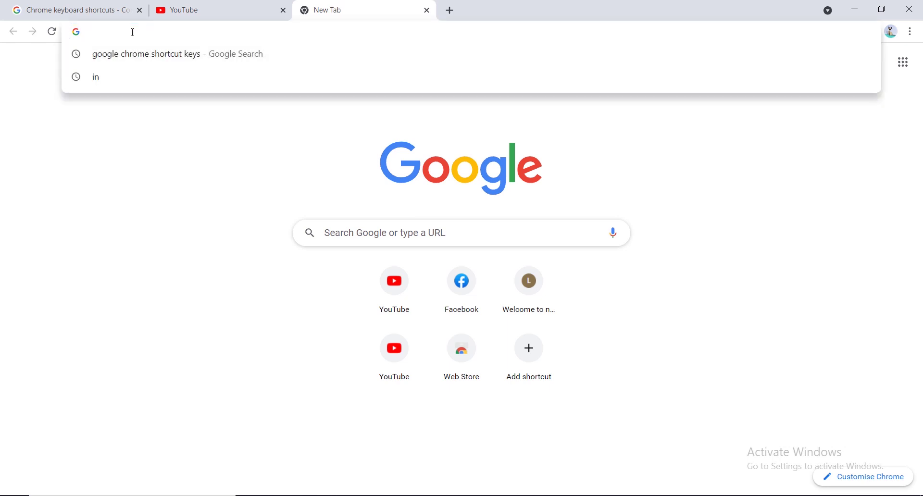
{"action": "type", "text": "mic"}
{"action": "key", "text": "Down"}
{"action": "key", "text": "Down"}
{"action": "key", "text": "Up"}
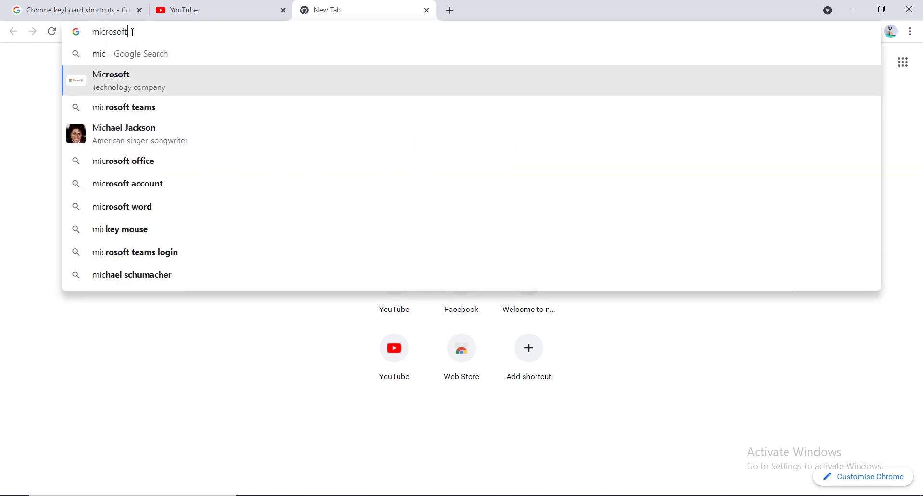
{"action": "key", "text": "Return"}
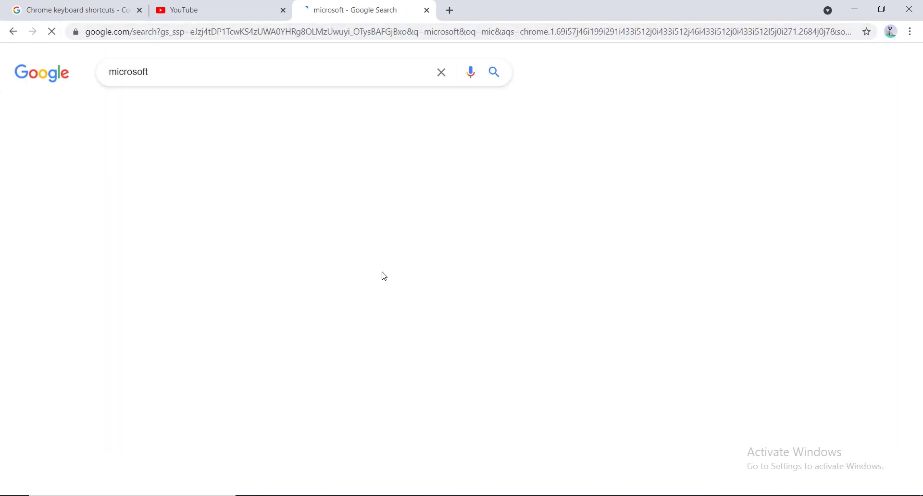
{"action": "left_click", "coordinate": [175, 165]}
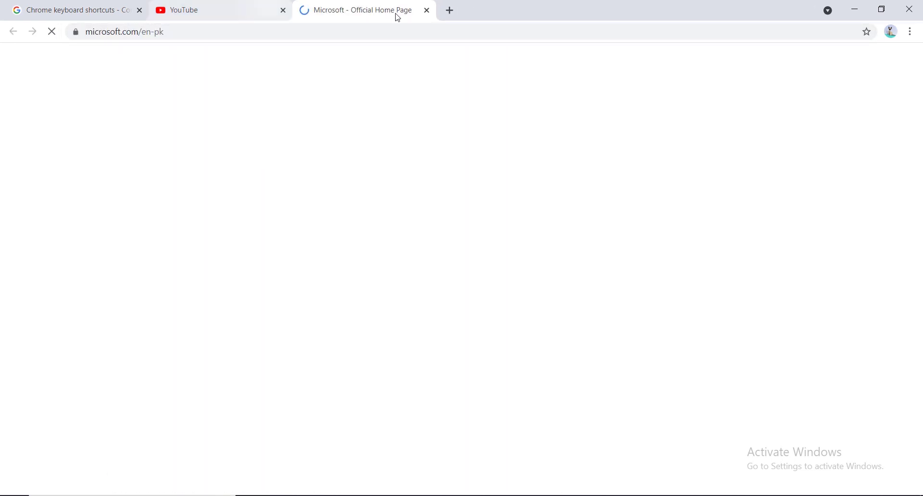
Step: Jump between tabs with Ctrl+2, Ctrl+3 and Ctrl+1, ending on the help tab
{"action": "key", "text": "ctrl+2"}
{"action": "key", "text": "ctrl+1"}
{"action": "key", "text": "ctrl+3"}
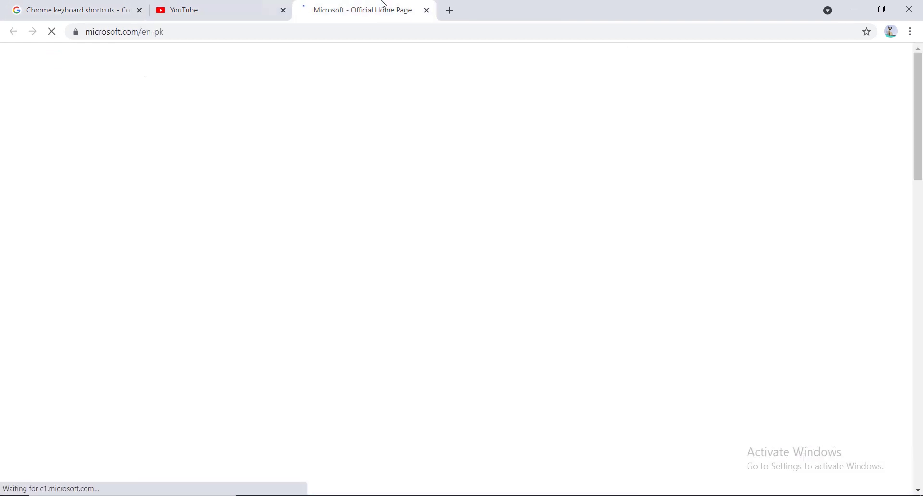
{"action": "key", "text": "ctrl+1"}
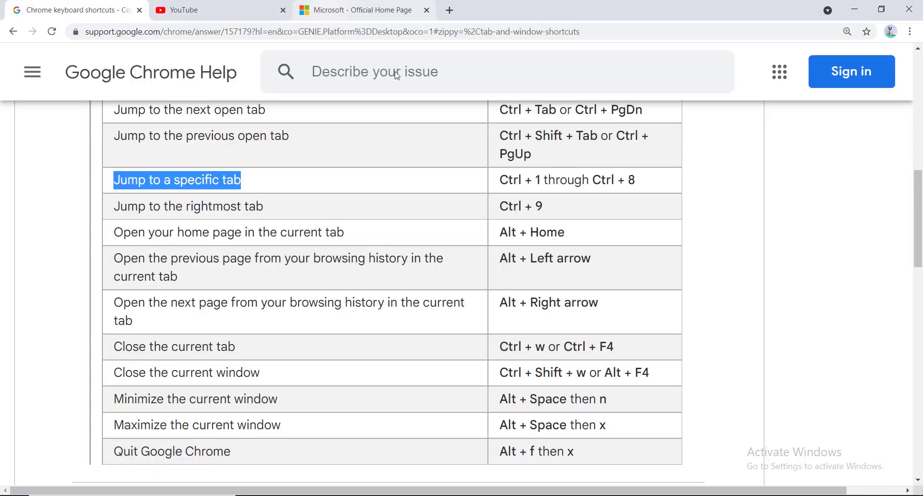
{"action": "left_click", "coordinate": [585, 181]}
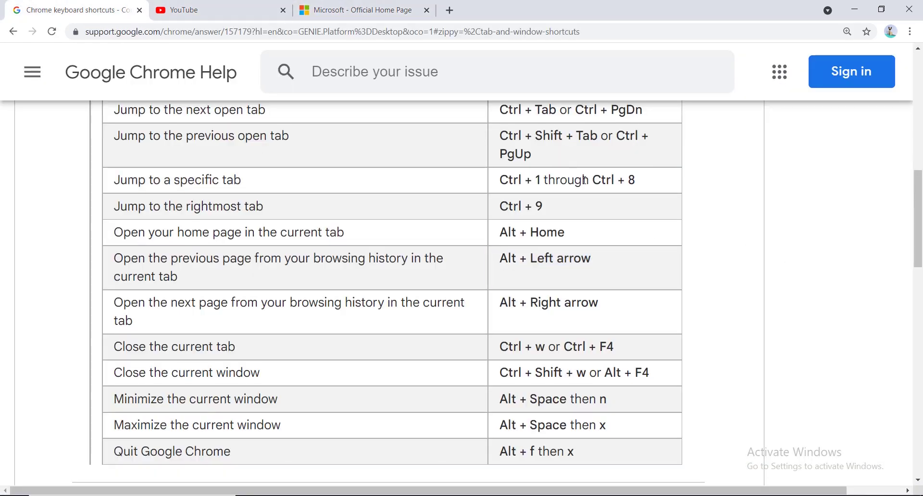
{"action": "key", "text": "ctrl+3"}
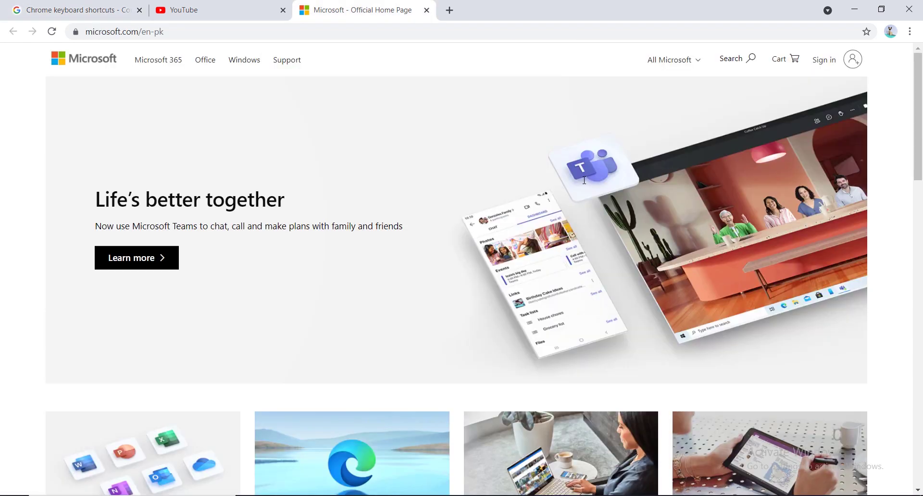
{"action": "key", "text": "ctrl+1"}
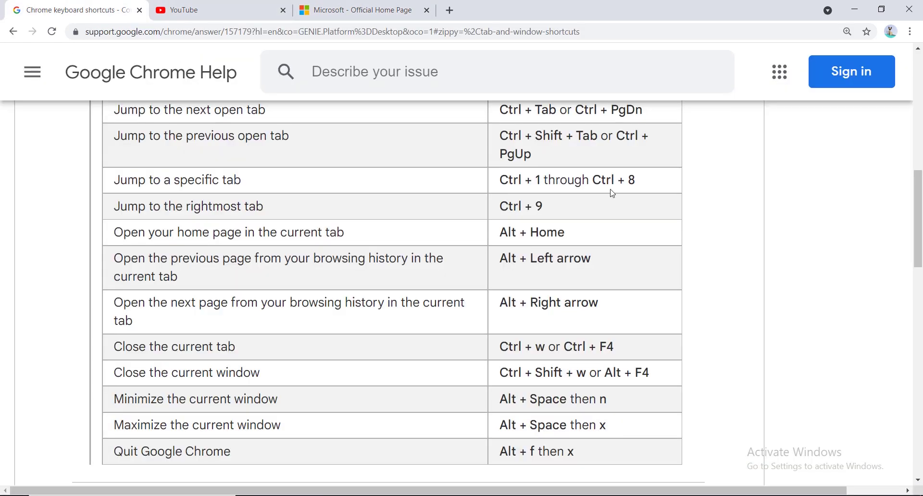
{"action": "triple_click", "coordinate": [129, 207]}
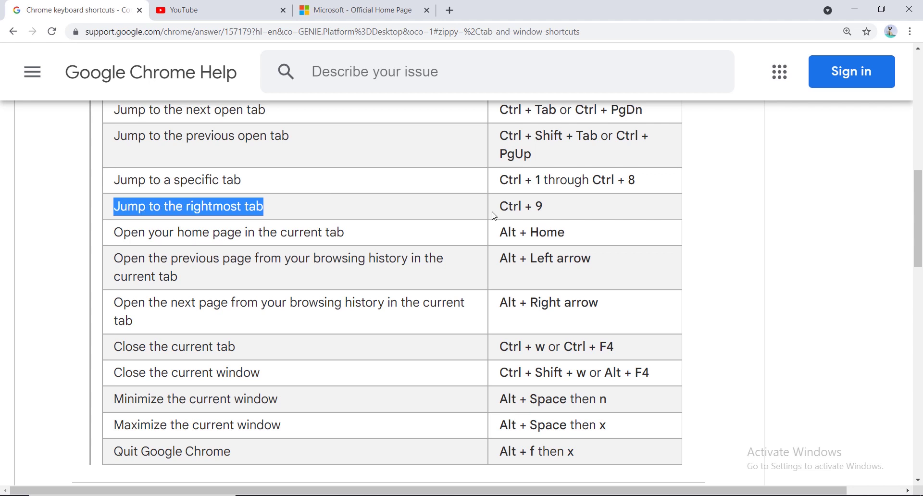
{"action": "triple_click", "coordinate": [519, 206]}
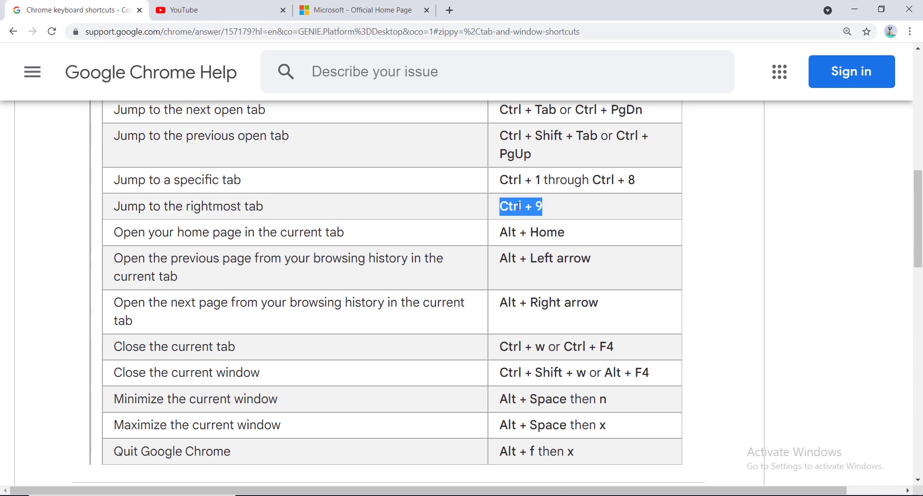
{"action": "key", "text": "ctrl+9"}
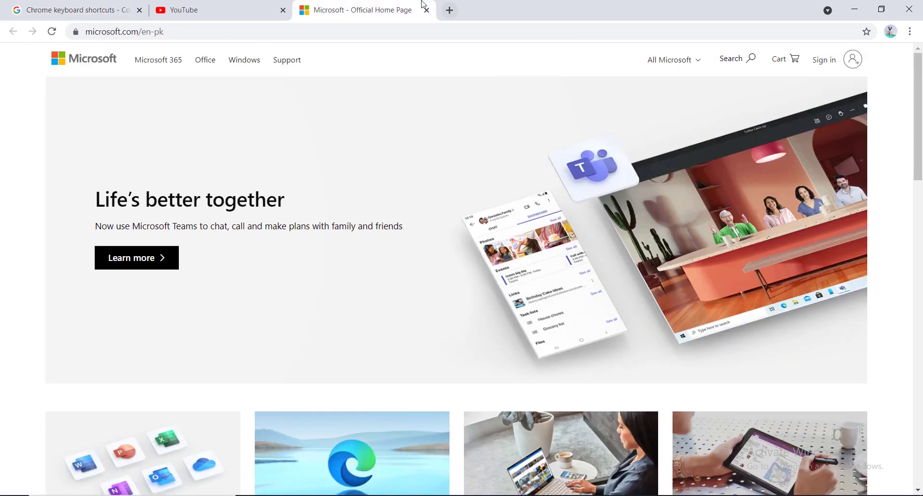
{"action": "key", "text": "ctrl+1"}
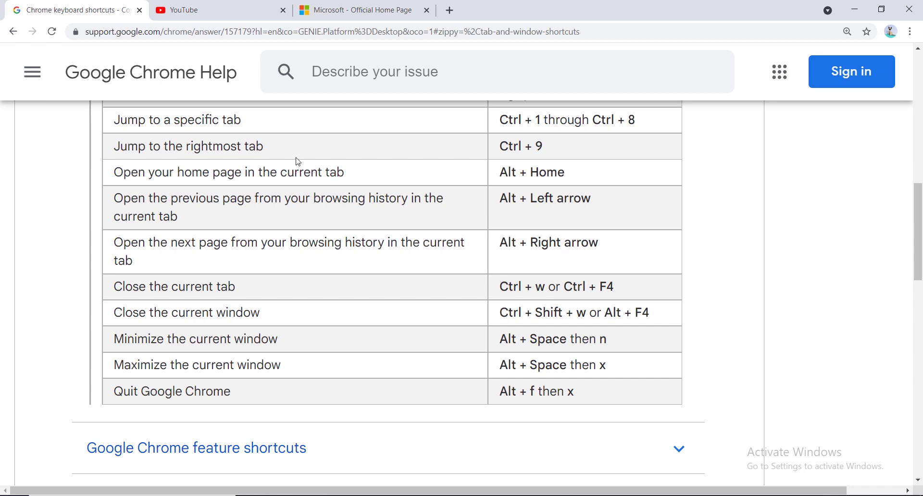
Step: Load the home page in the YouTube tab with Alt+Home, close it, and return to the help tab
{"action": "double_click", "coordinate": [538, 176]}
{"action": "left_click", "coordinate": [243, 15]}
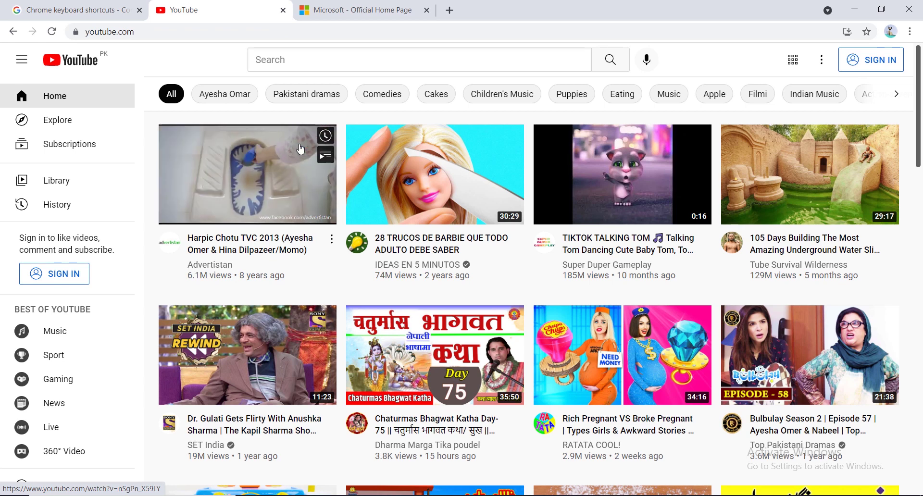
{"action": "key", "text": "alt+Home"}
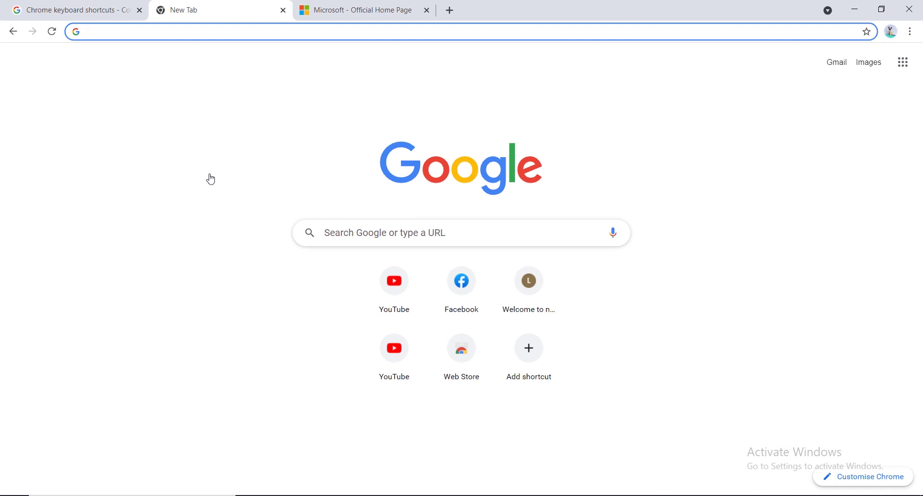
{"action": "key", "text": "ctrl+w"}
{"action": "key", "text": "ctrl+1"}
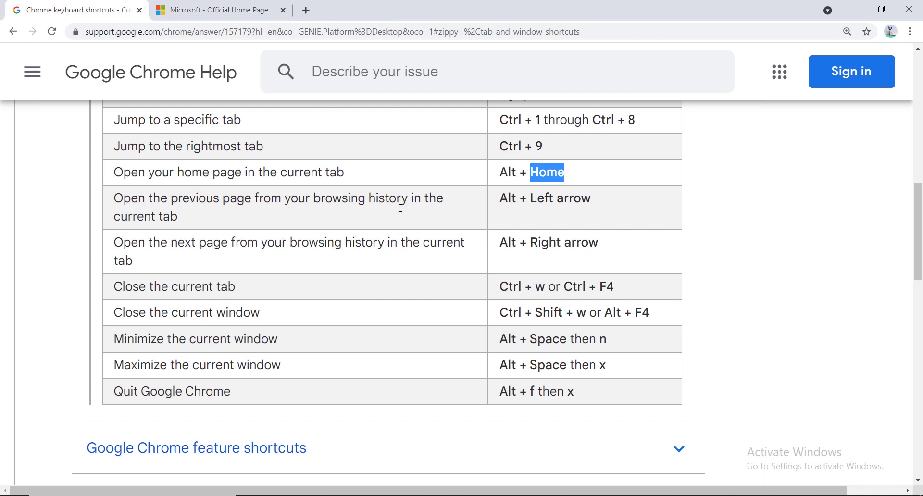
{"action": "left_click", "coordinate": [910, 31]}
{"action": "mouse_move", "coordinate": [799, 97]}
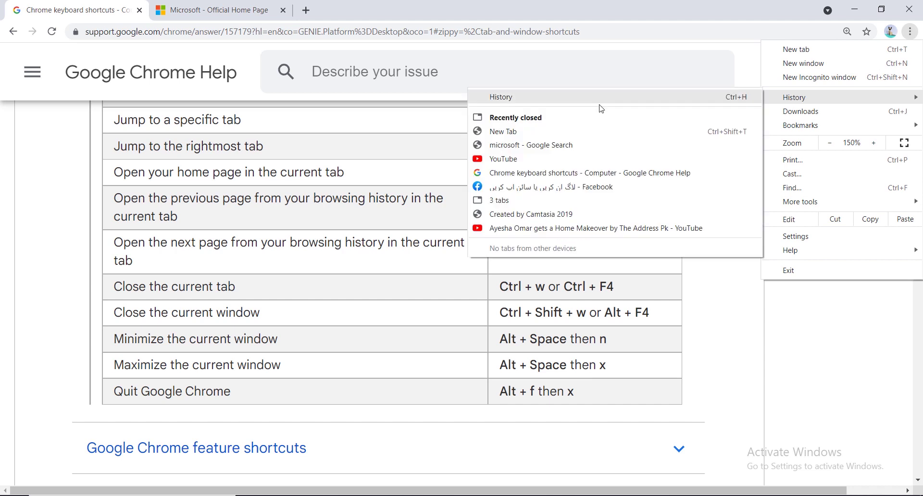
{"action": "left_click", "coordinate": [462, 202]}
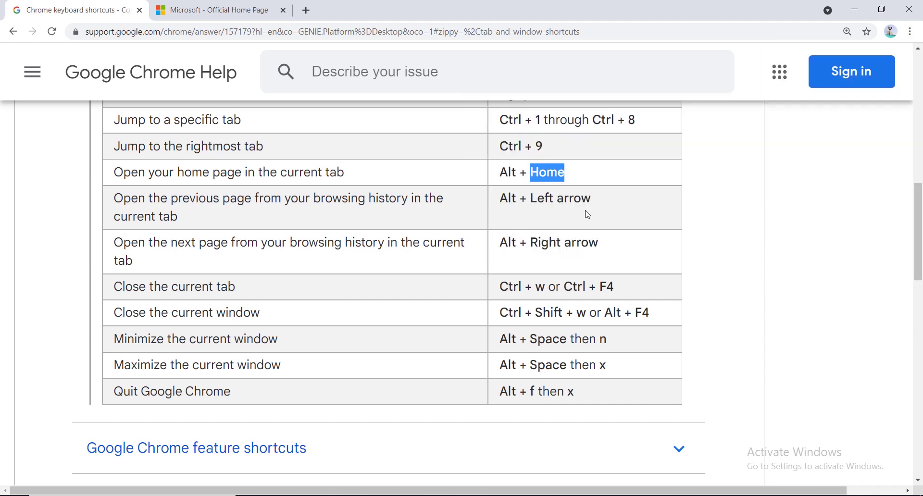
{"action": "key", "text": "alt+Left"}
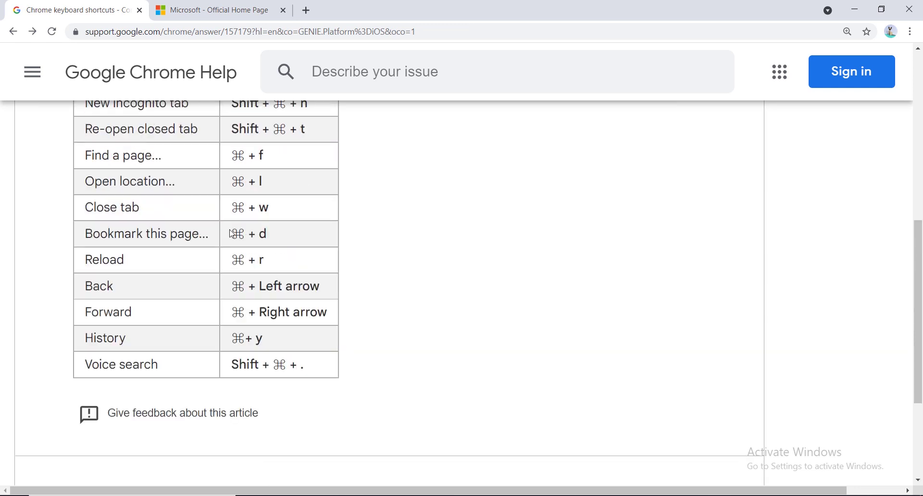
{"action": "scroll", "coordinate": [233, 242], "scroll_direction": "up", "scroll_amount": 10}
{"action": "left_click", "coordinate": [238, 3]}
{"action": "left_click", "coordinate": [17, 3]}
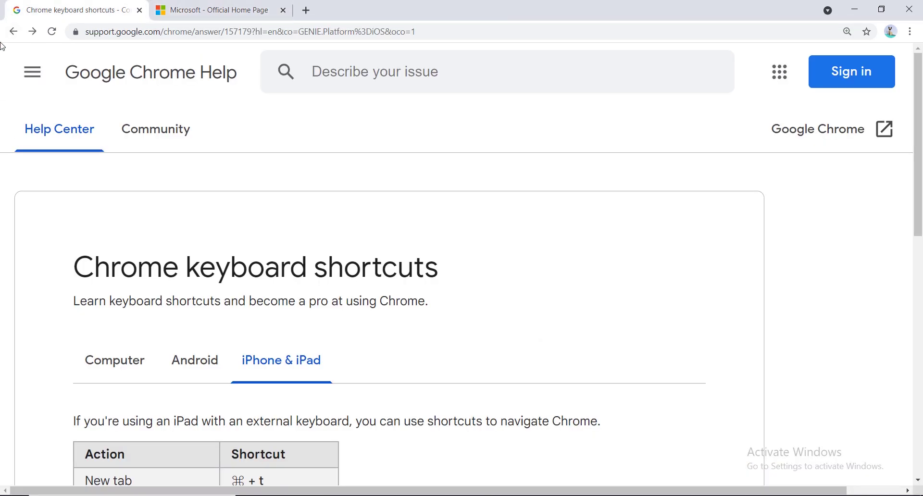
{"action": "left_click", "coordinate": [2, 31]}
{"action": "scroll", "coordinate": [425, 189], "scroll_direction": "down", "scroll_amount": 3}
{"action": "left_click", "coordinate": [142, 182]}
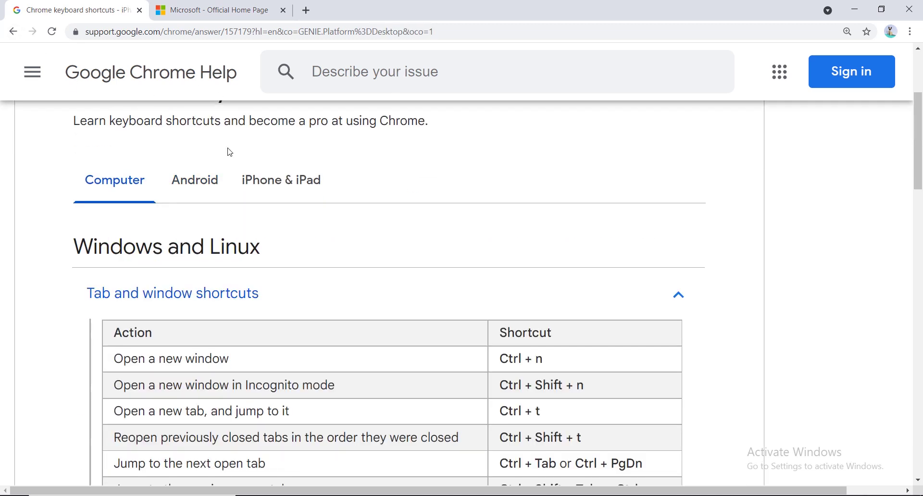
{"action": "scroll", "coordinate": [480, 202], "scroll_direction": "down", "scroll_amount": 3}
{"action": "scroll", "coordinate": [484, 205], "scroll_direction": "down", "scroll_amount": 2}
{"action": "scroll", "coordinate": [485, 206], "scroll_direction": "down", "scroll_amount": 2}
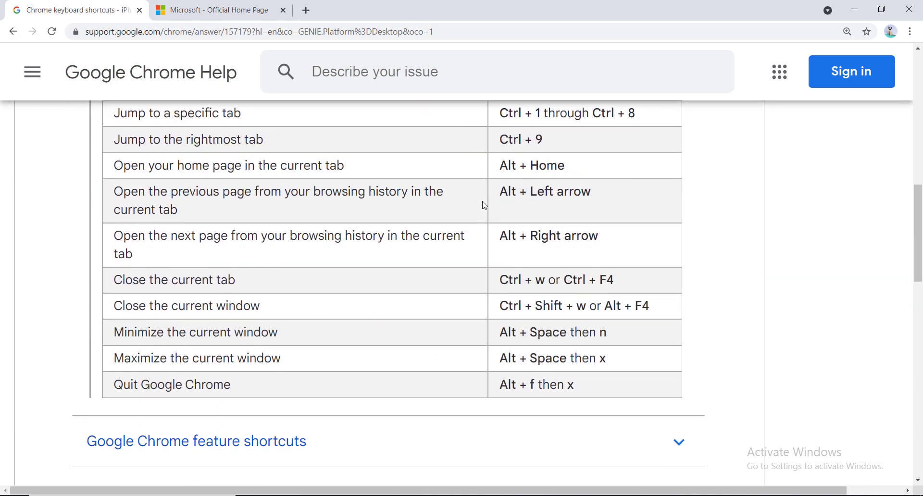
Step: Close the Microsoft tab with Ctrl+W, open a blank tab with Ctrl+T, and return with Ctrl+1
{"action": "triple_click", "coordinate": [183, 283]}
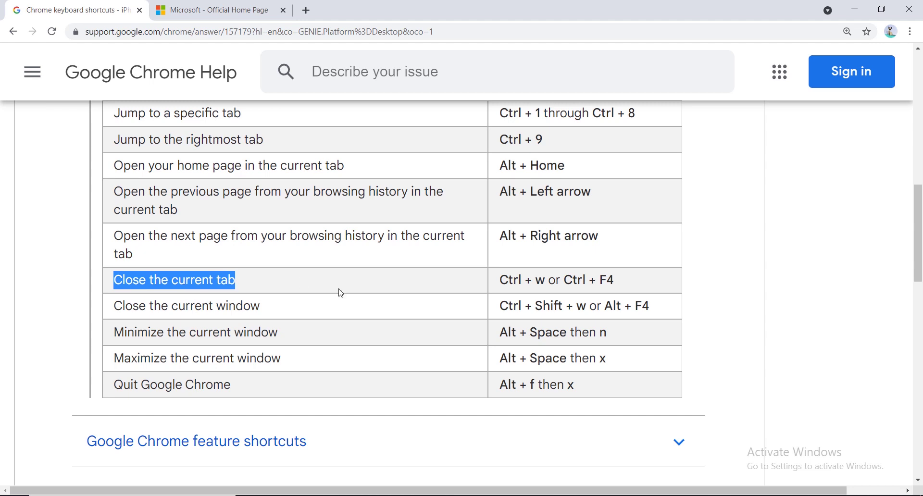
{"action": "left_click", "coordinate": [224, 4]}
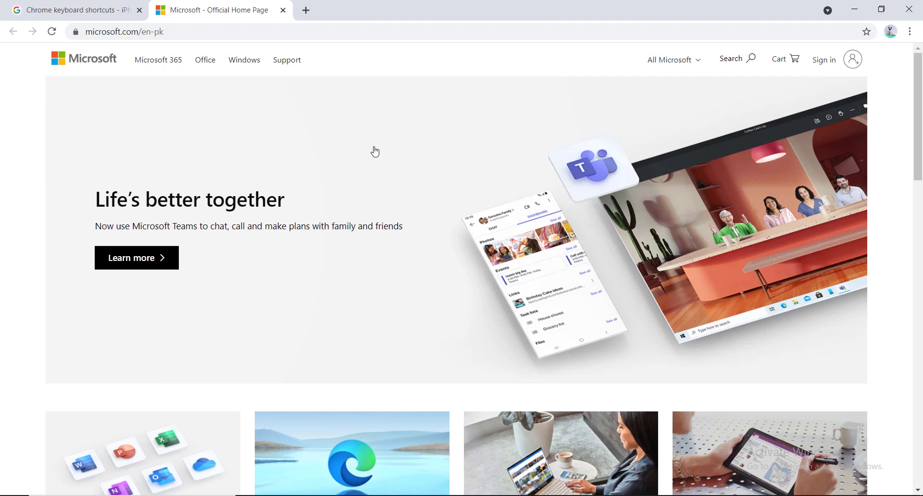
{"action": "key", "text": "ctrl+w"}
{"action": "key", "text": "ctrl+t"}
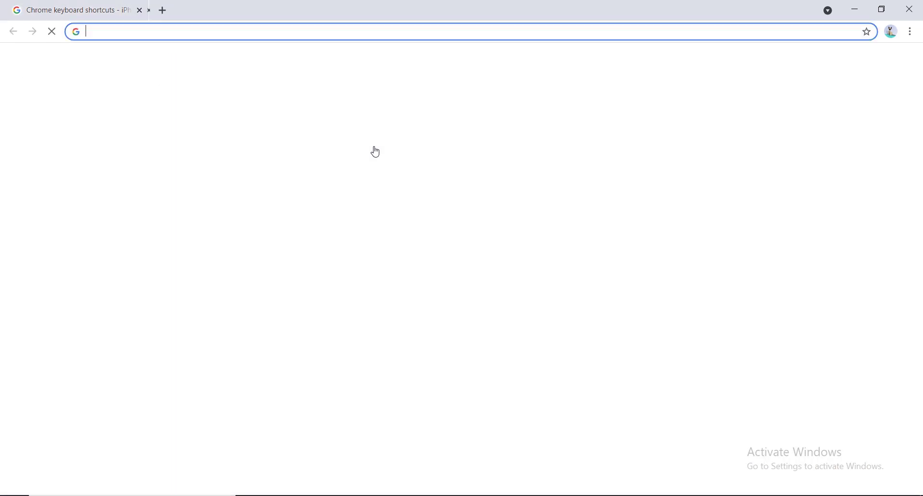
{"action": "key", "text": "ctrl+1"}
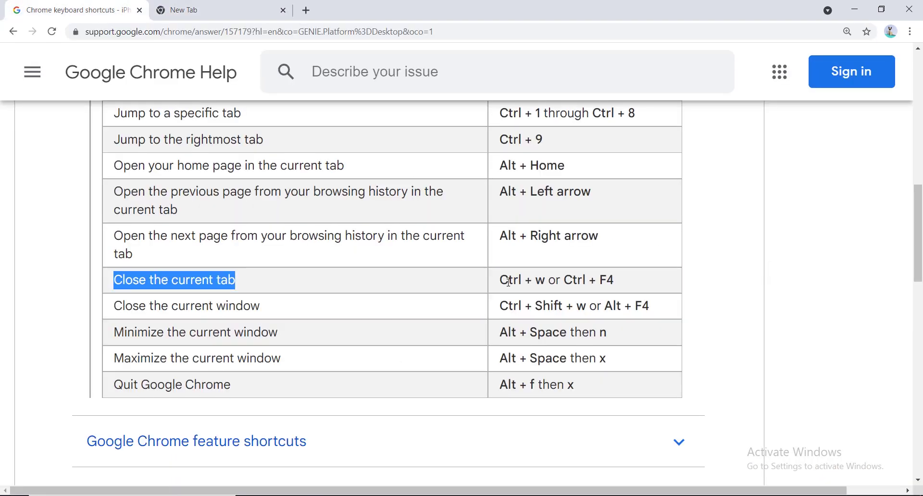
{"action": "double_click", "coordinate": [173, 305]}
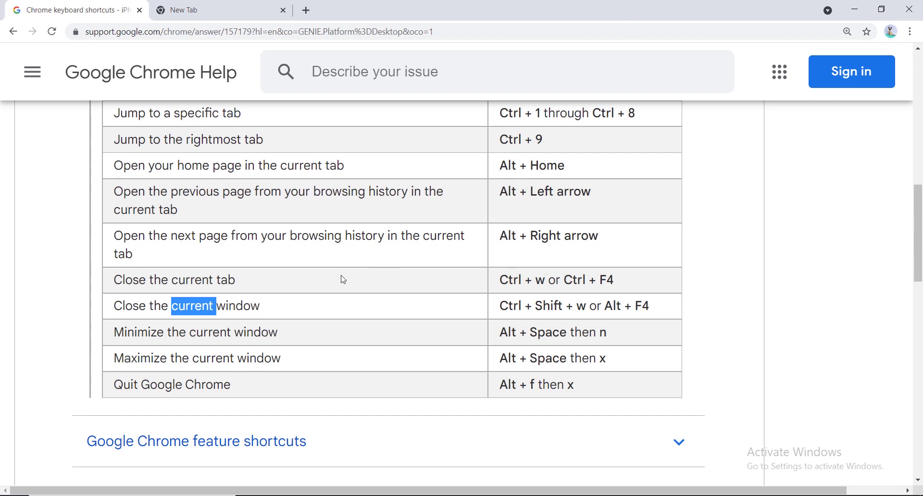
Step: Minimize Chrome with Alt+Space then N, restore it with Alt+Tab, then press Alt+F
{"action": "triple_click", "coordinate": [544, 308]}
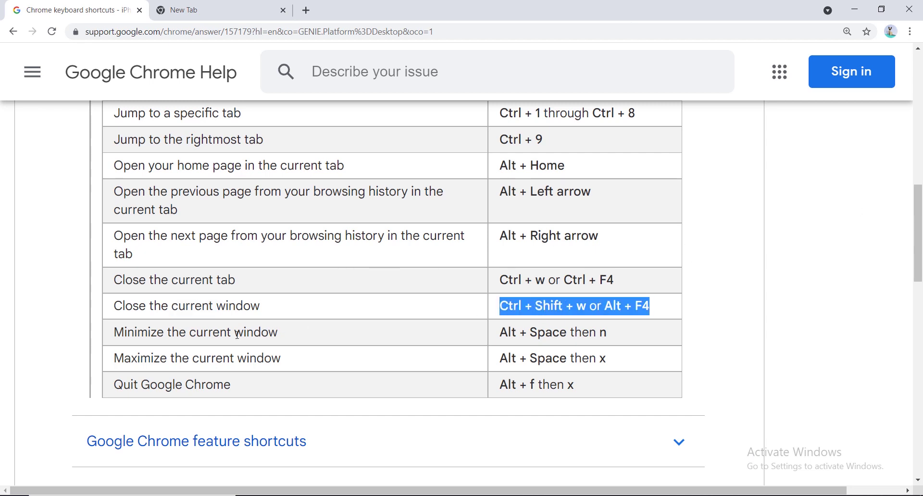
{"action": "triple_click", "coordinate": [192, 335]}
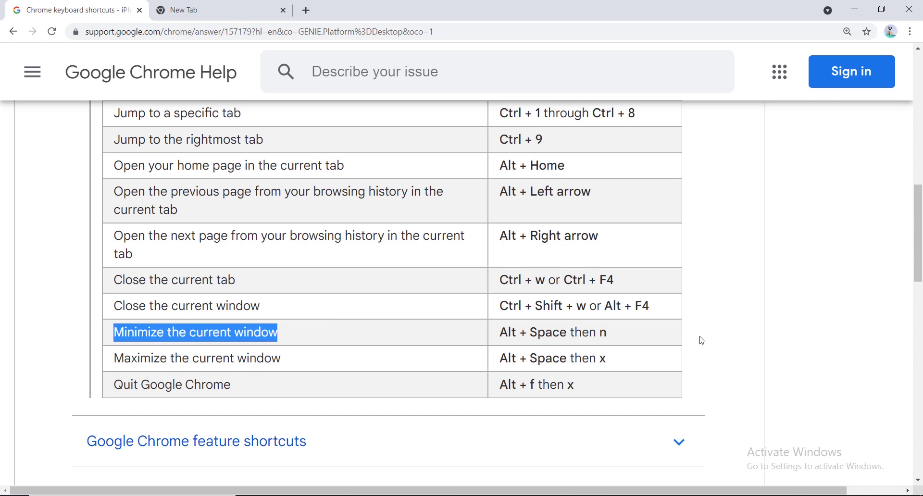
{"action": "key", "text": "alt+space"}
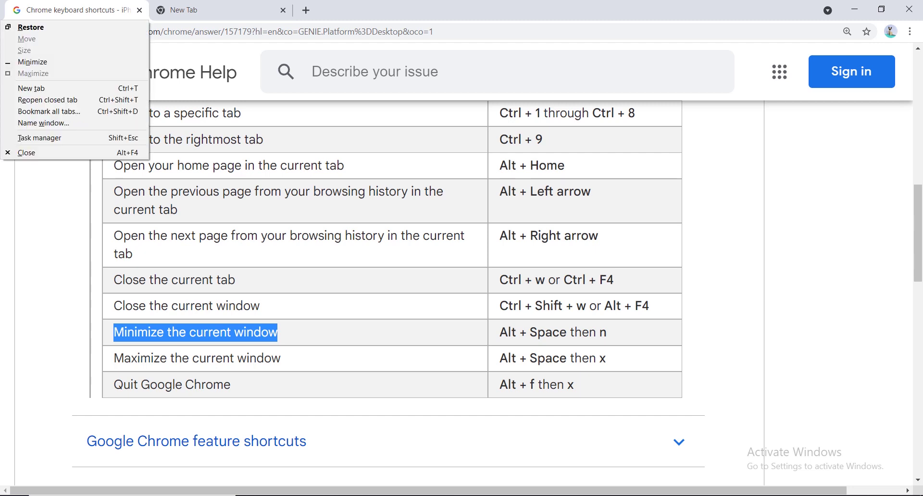
{"action": "key", "text": "Escape"}
{"action": "key", "text": "alt+space"}
{"action": "key", "text": "n"}
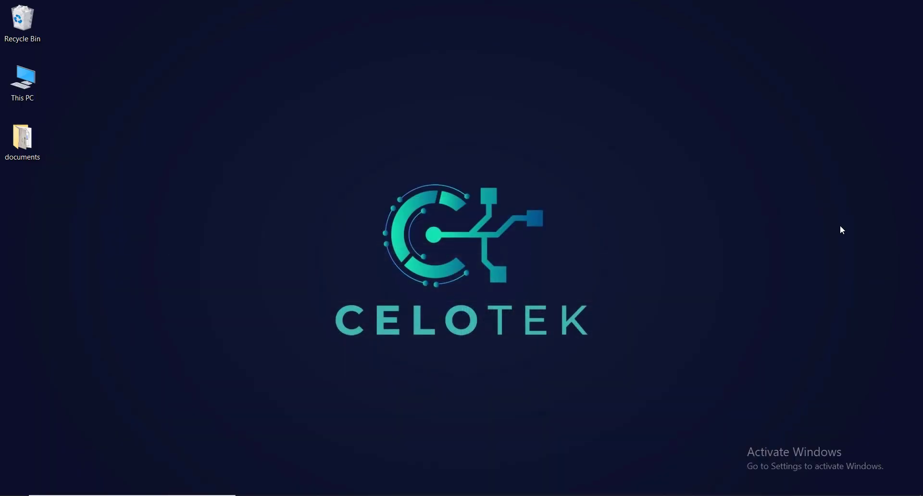
{"action": "key", "text": "alt+Tab"}
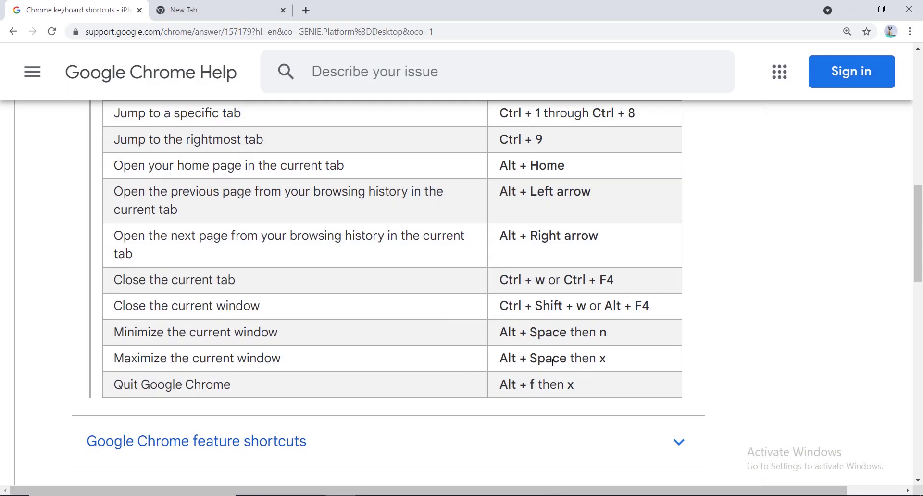
{"action": "left_click_drag", "start_coordinate": [608, 361], "coordinate": [499, 359]}
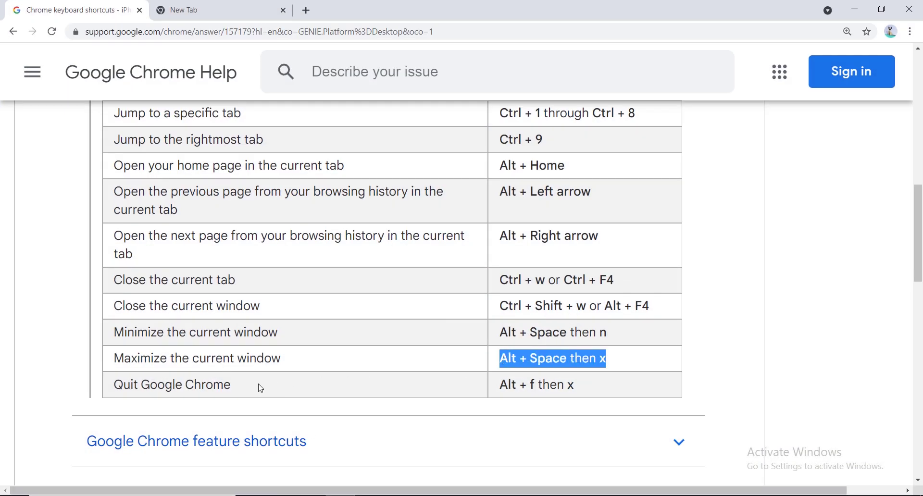
{"action": "key", "text": "alt+f"}
Step: Dismiss the find bar with its X button, leaving the Tab and window shortcuts table visible
{"action": "type", "text": "ffffffffffff"}
{"action": "scroll", "coordinate": [529, 325], "scroll_direction": "up", "scroll_amount": 5}
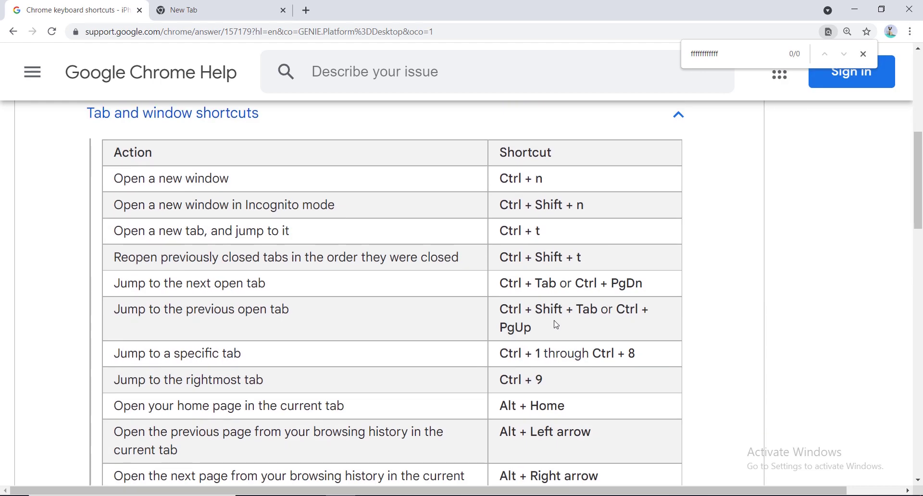
{"action": "scroll", "coordinate": [557, 325], "scroll_direction": "up", "scroll_amount": 3}
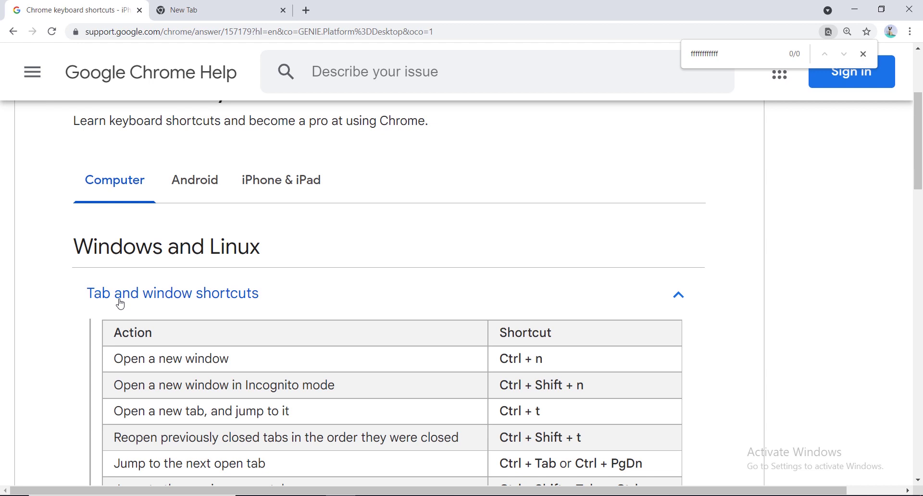
{"action": "scroll", "coordinate": [228, 288], "scroll_direction": "down", "scroll_amount": 3}
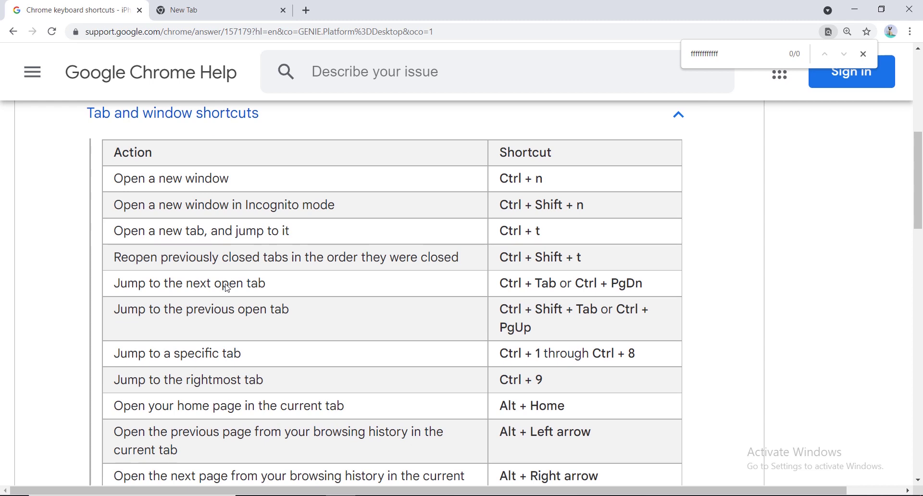
{"action": "left_click", "coordinate": [864, 54]}
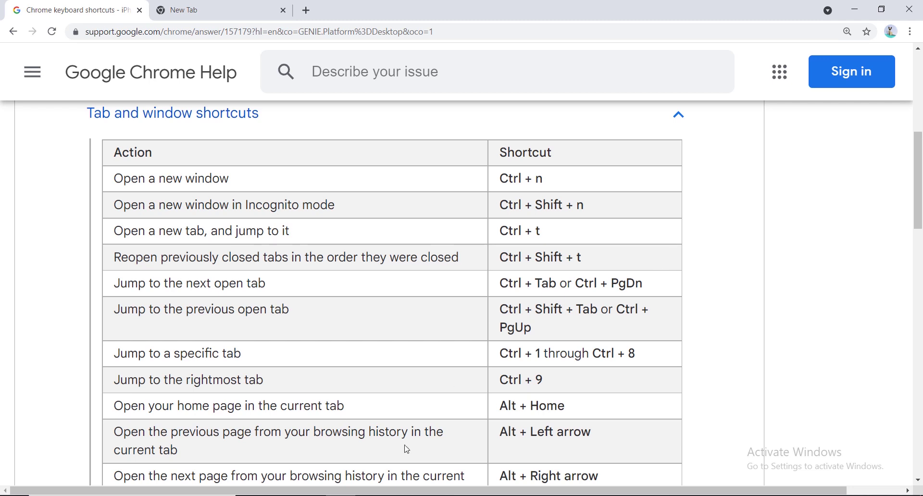
{"action": "left_click", "coordinate": [407, 493]}
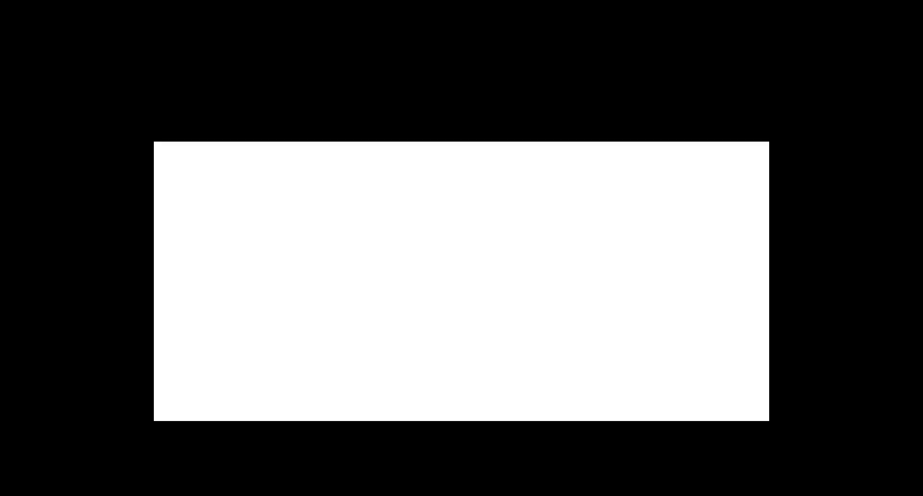